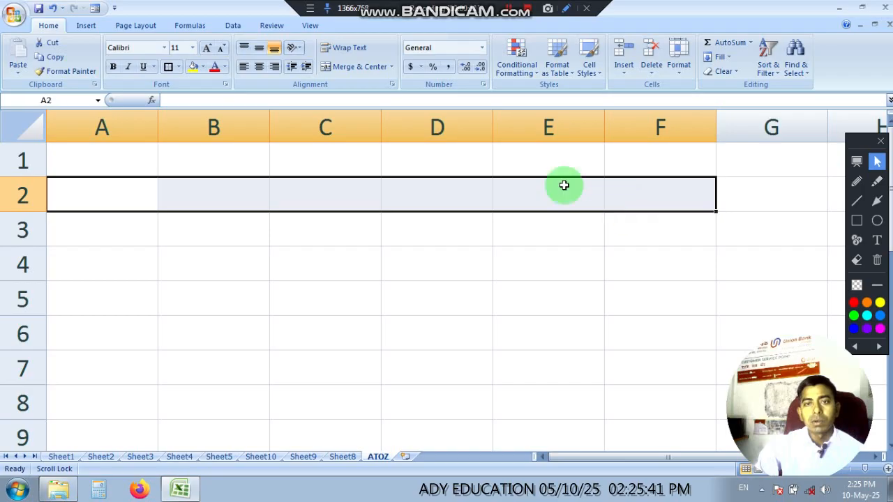
Step: Merge and center cells A2:F2 and unmerge them again
click(373, 70)
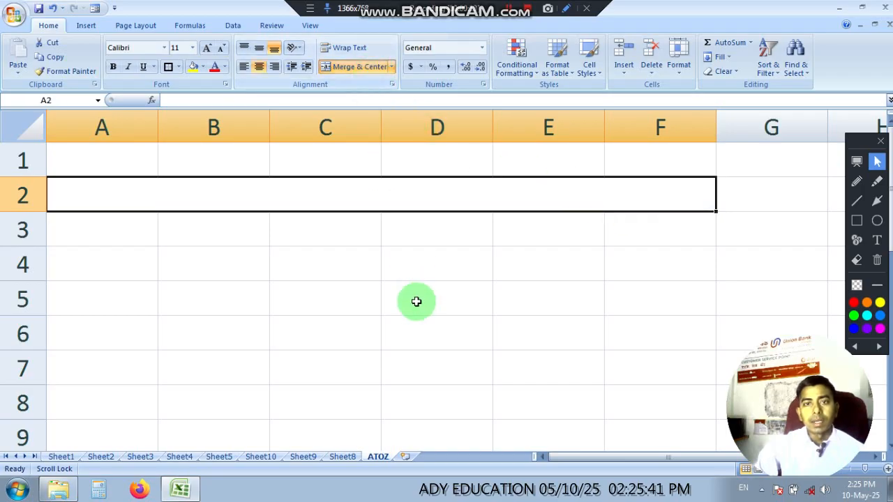
click(416, 301)
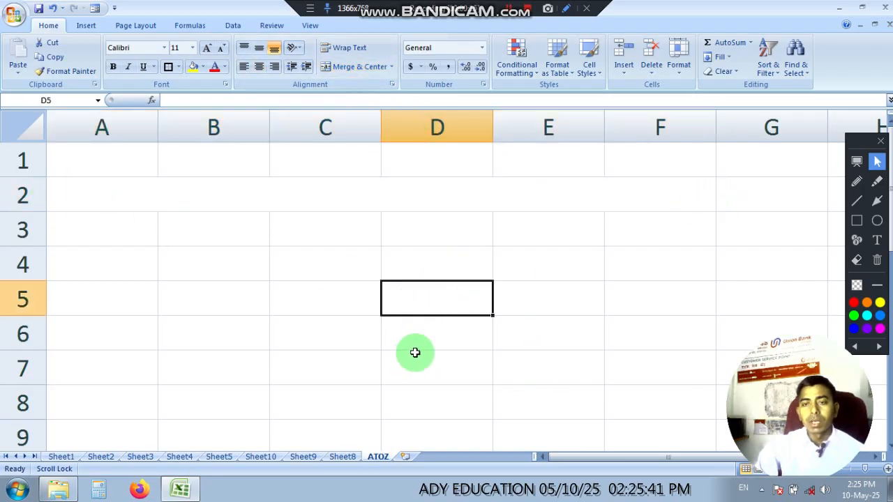
click(83, 196)
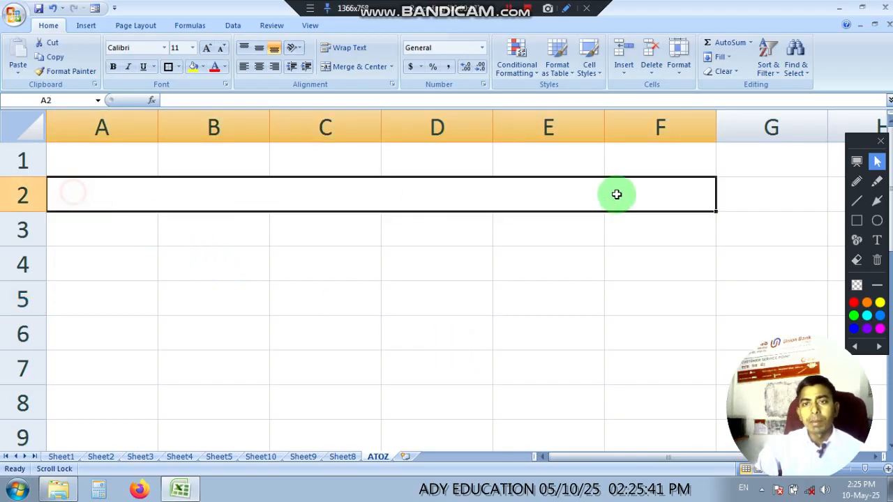
click(440, 324)
click(398, 200)
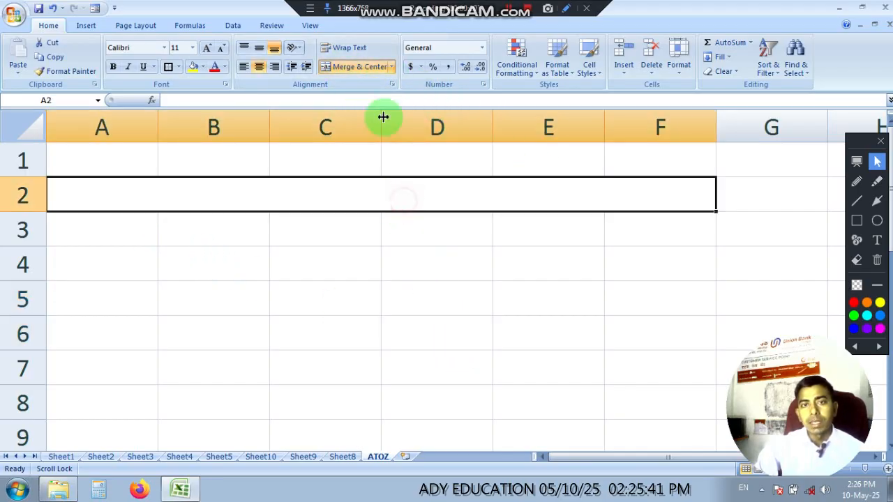
click(364, 68)
click(397, 257)
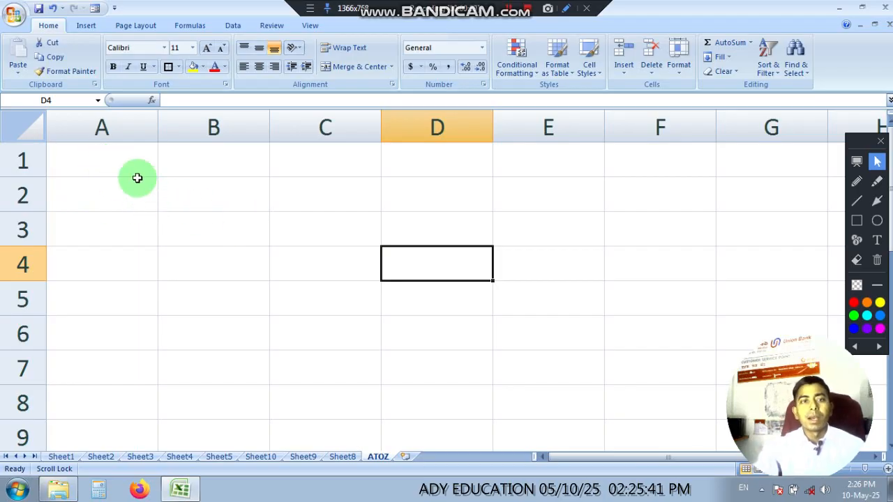
Step: Enter MAY in cell A1
click(111, 159)
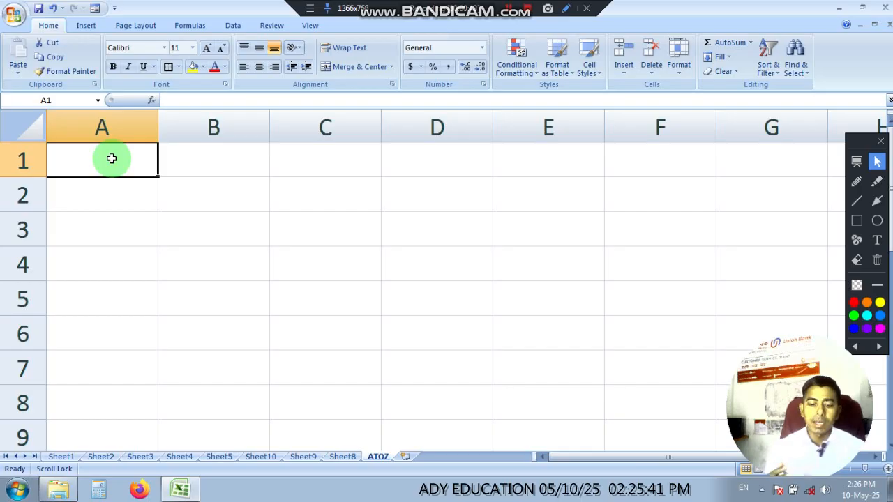
text(MAY)
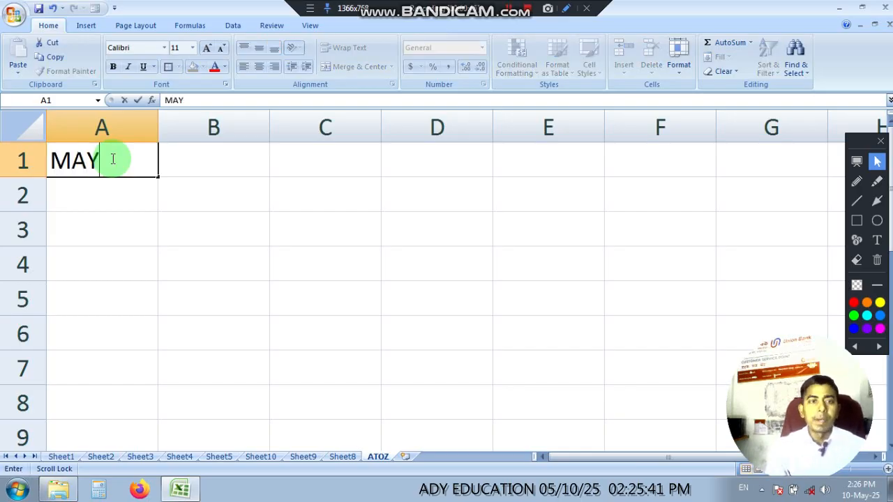
click(175, 266)
ctrl+scroll(178, 272, down, 3)
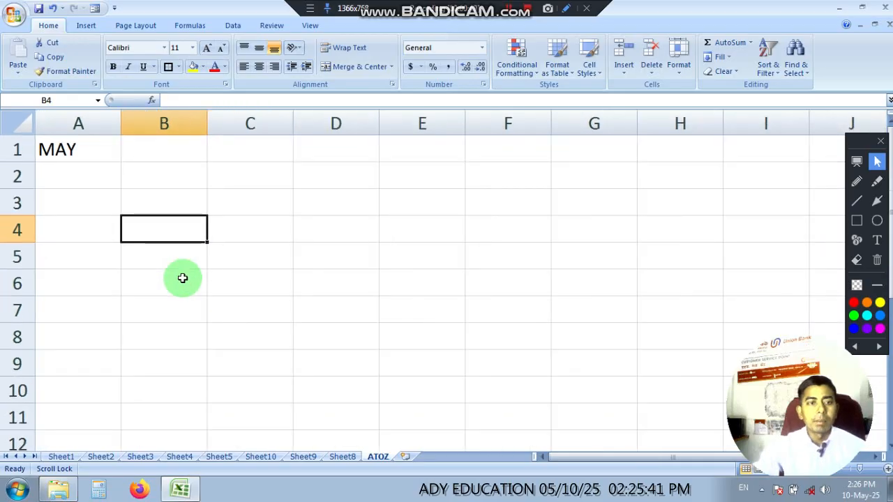
click(287, 260)
click(77, 149)
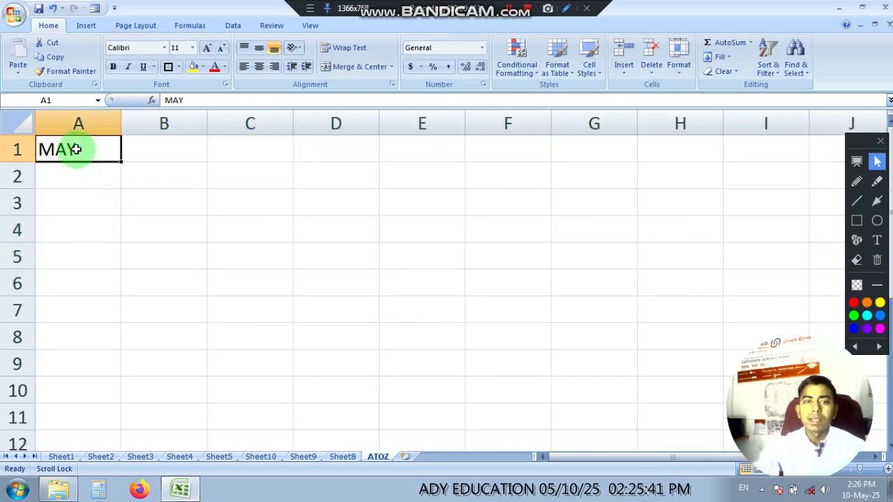
Step: Autofill the month series from A1 down to A11 and widen column A to fit the names
ctrl+scroll(105, 174, up, 4)
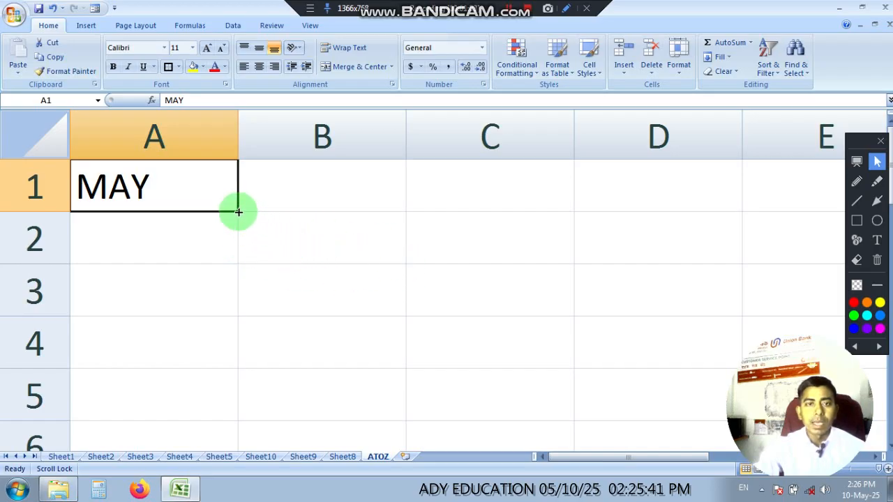
scroll(261, 263, down, 4)
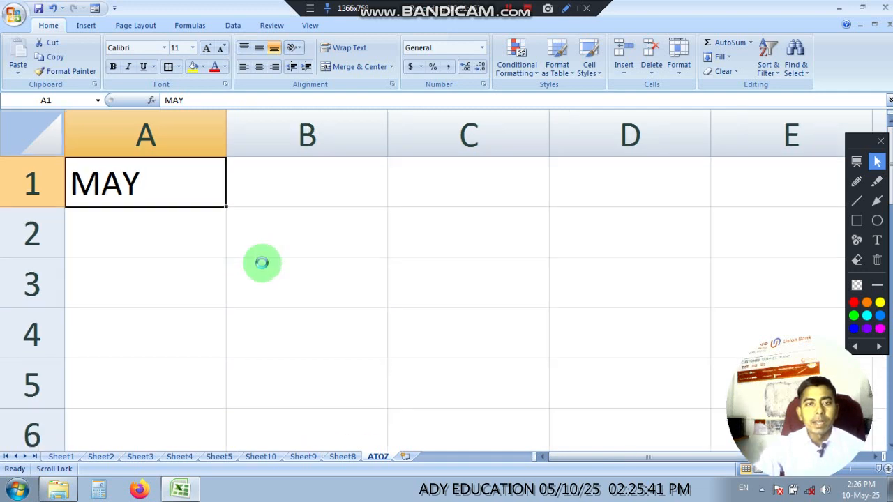
scroll(261, 263, down, 2)
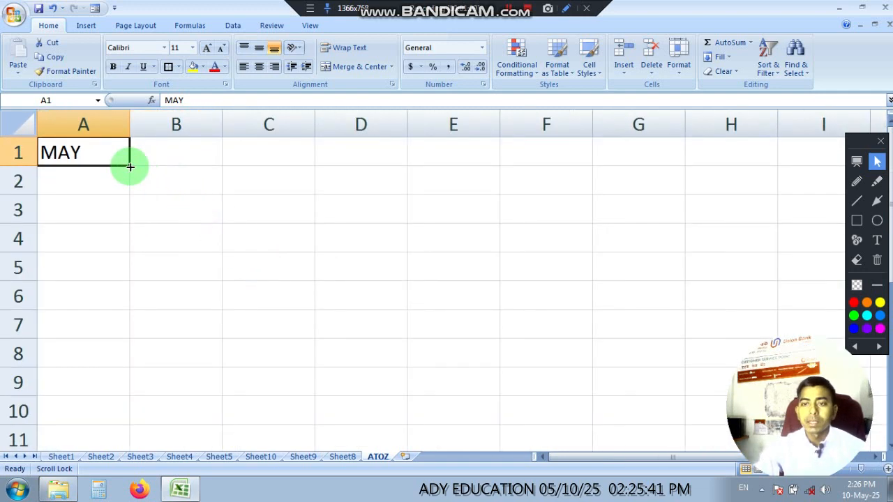
drag(129, 166, 136, 445)
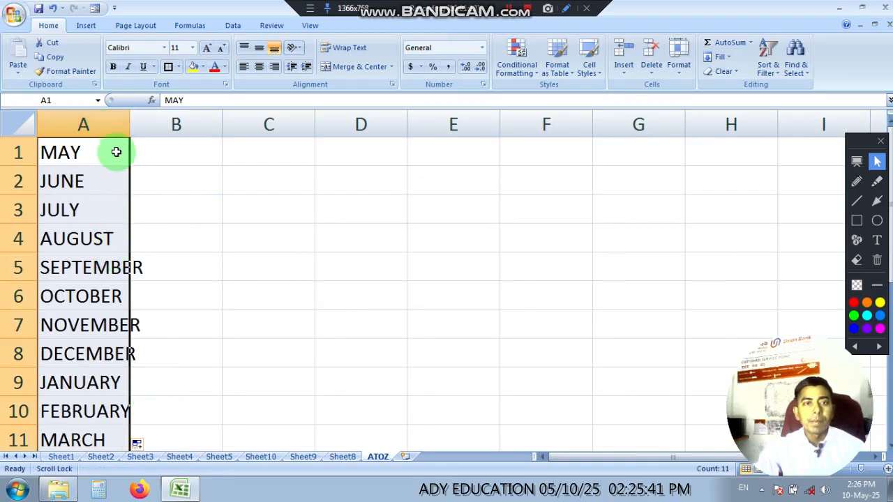
click(243, 310)
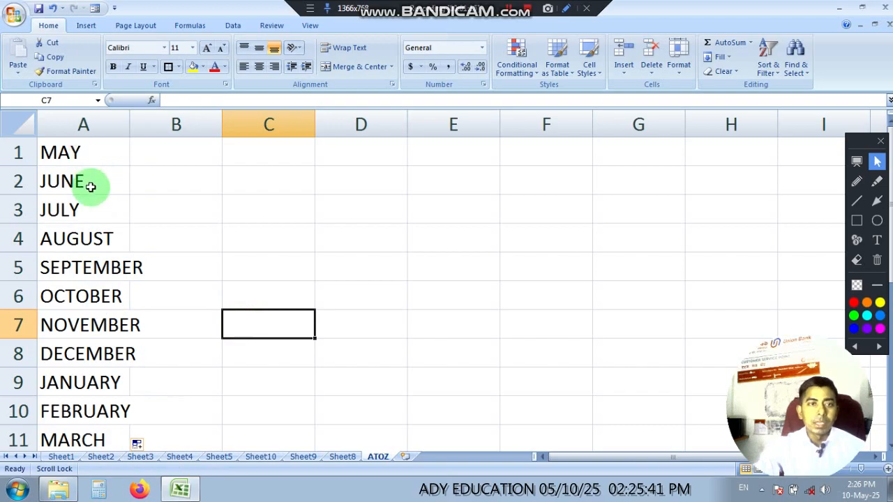
drag(130, 122, 152, 122)
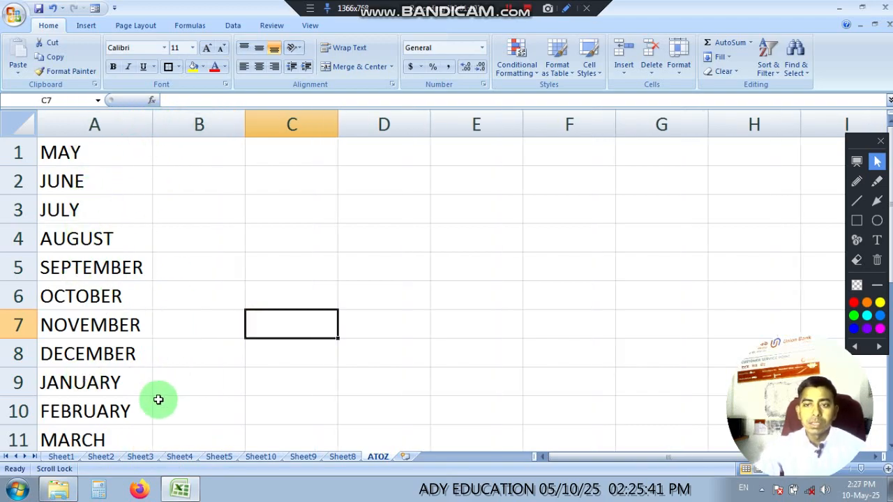
Step: Copy JANUARY from cell A9 to cell C1
click(78, 386)
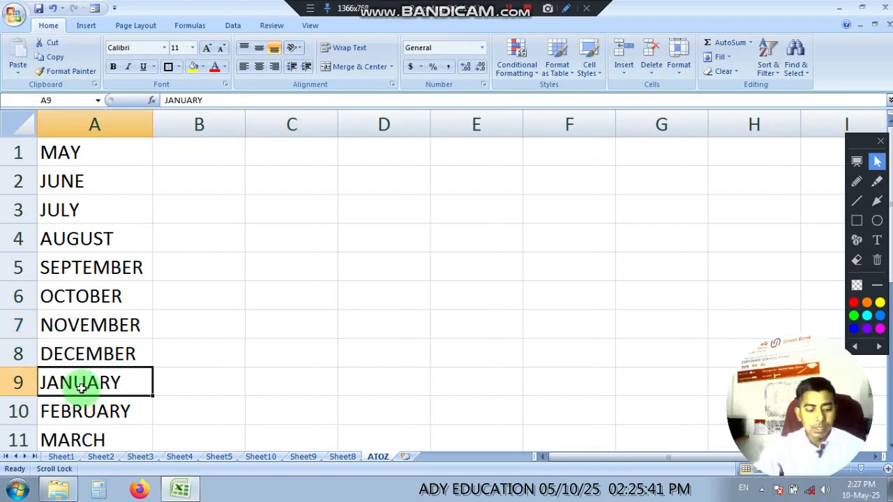
key(ctrl+x)
click(189, 398)
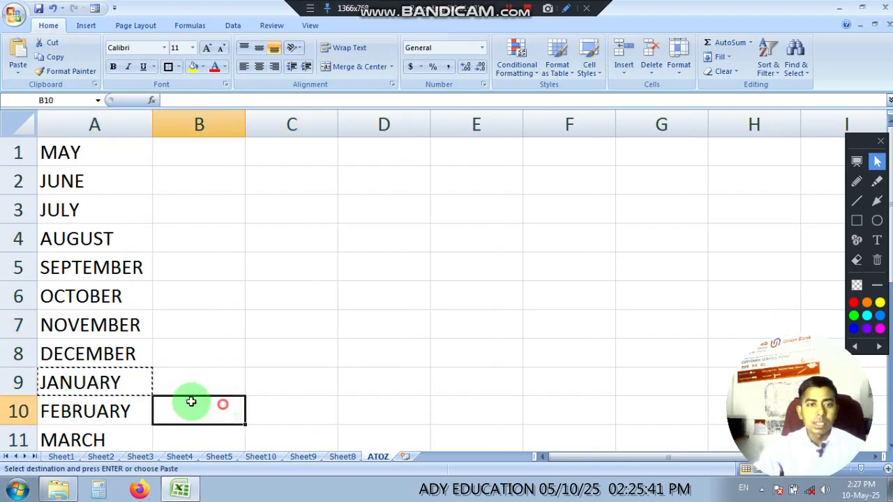
click(84, 377)
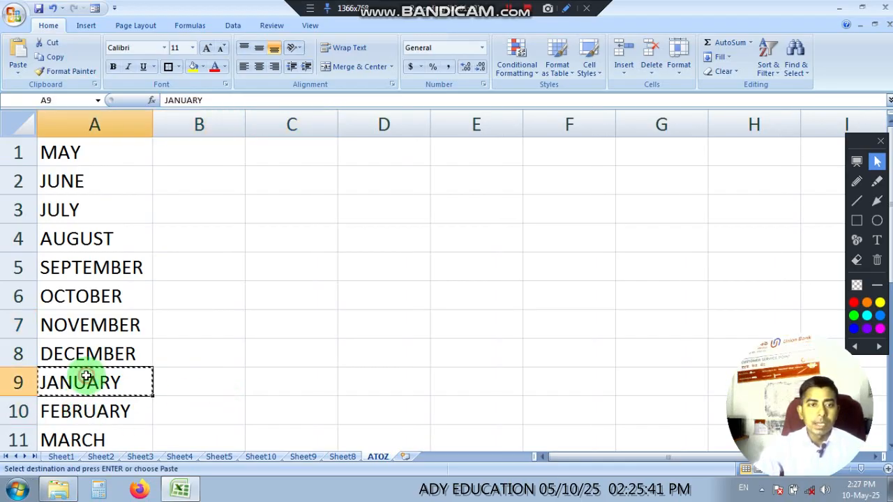
click(279, 152)
key(ctrl+v)
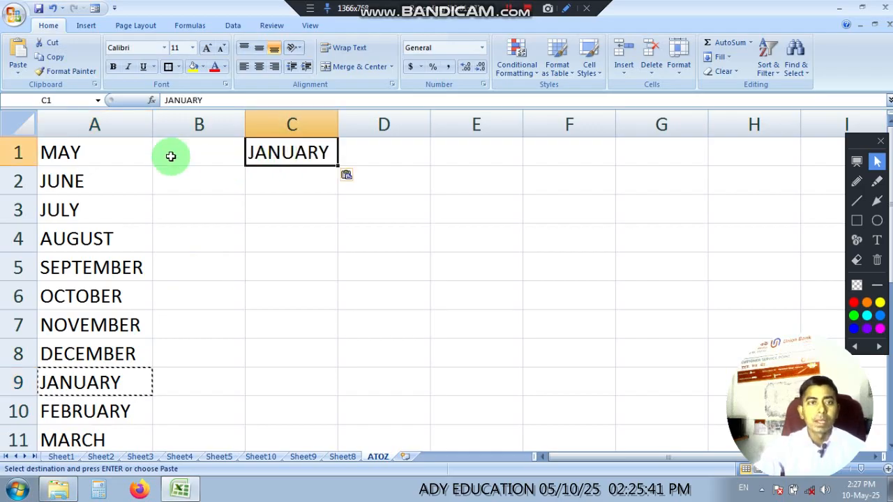
Step: Delete the whole column A containing the month list that starts with MAY
right_click(98, 125)
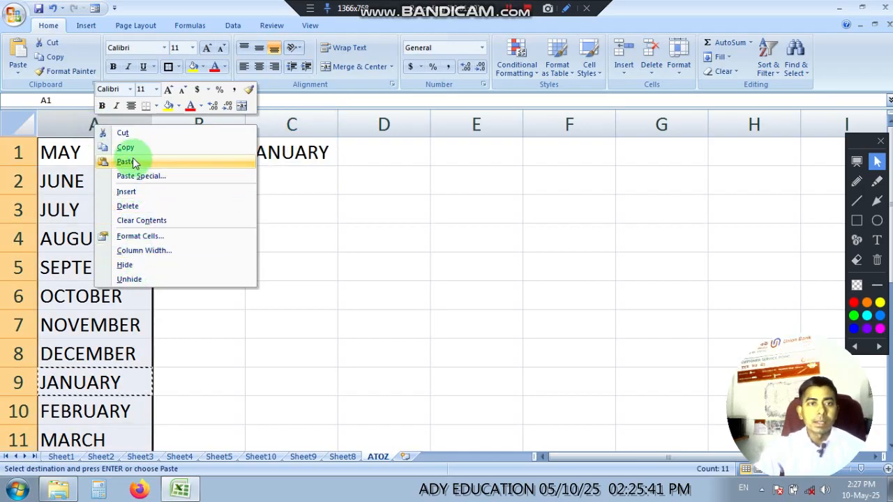
click(129, 206)
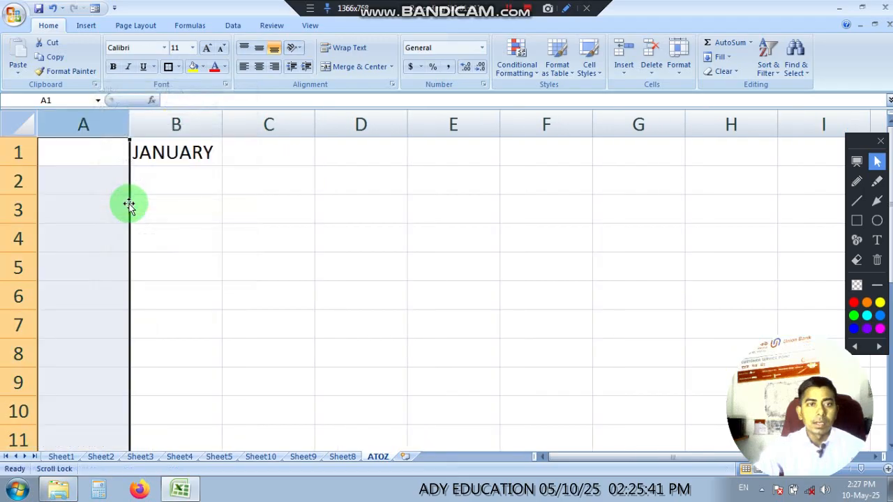
click(200, 245)
Step: Autofill the months from JANUARY in B1 down to DECEMBER in B12
click(169, 154)
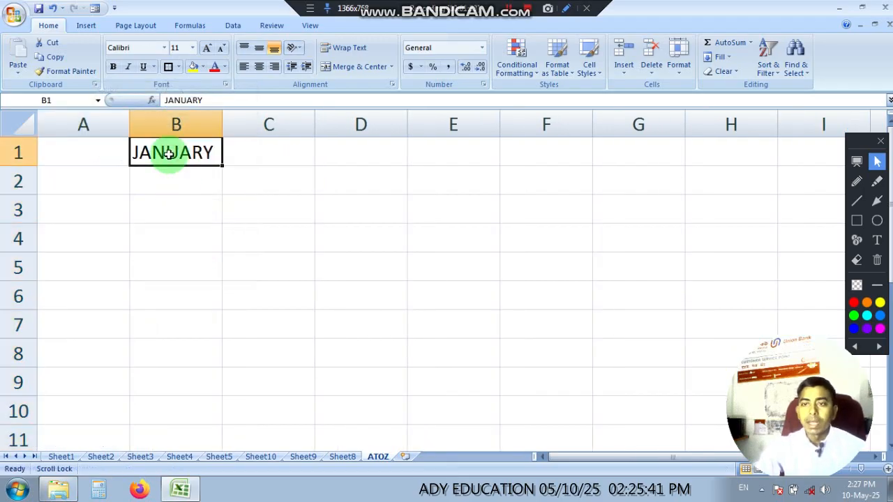
drag(222, 166, 215, 441)
scroll(273, 319, down, 2)
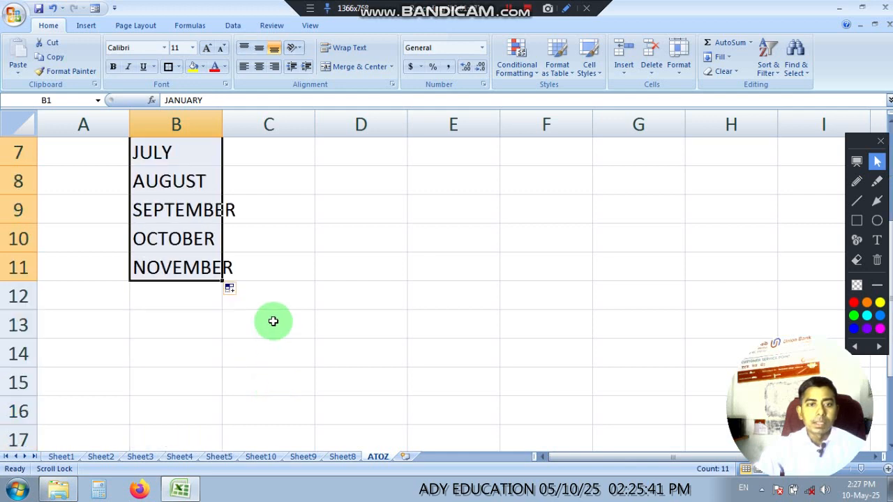
drag(224, 281, 235, 305)
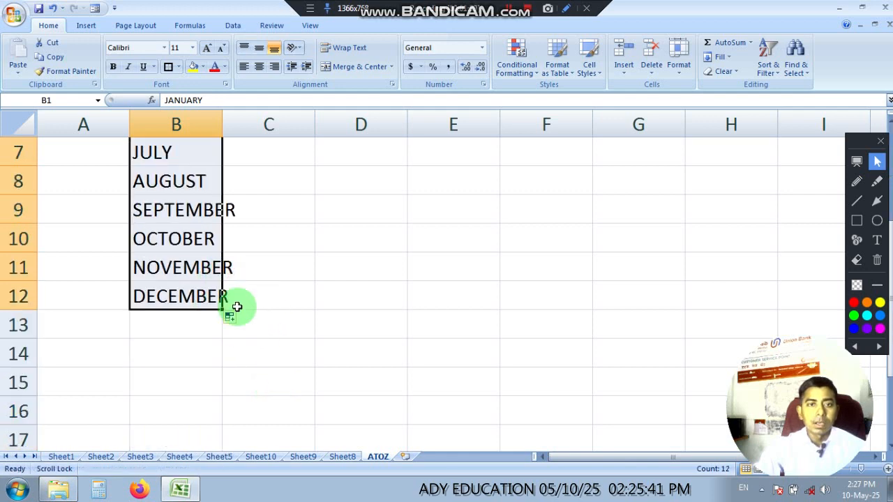
scroll(275, 328, up, 2)
click(287, 352)
Step: Autofit the width of column B to its month names
scroll(307, 339, up, 1)
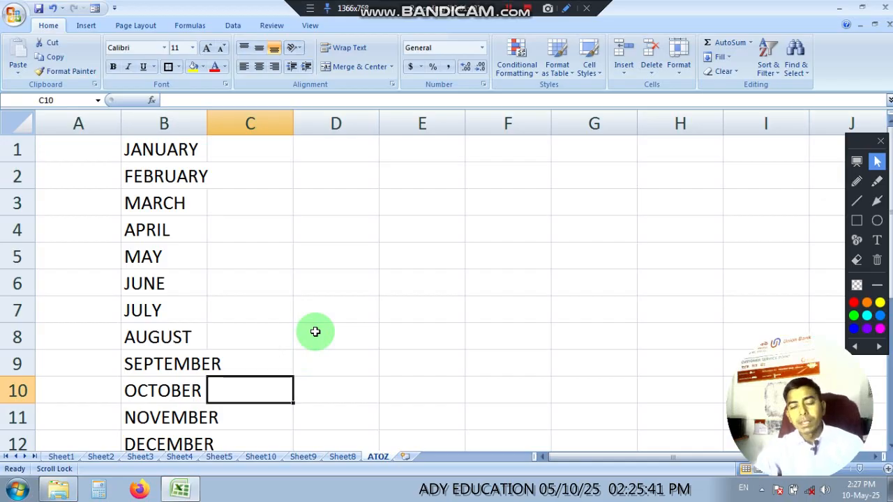
click(323, 269)
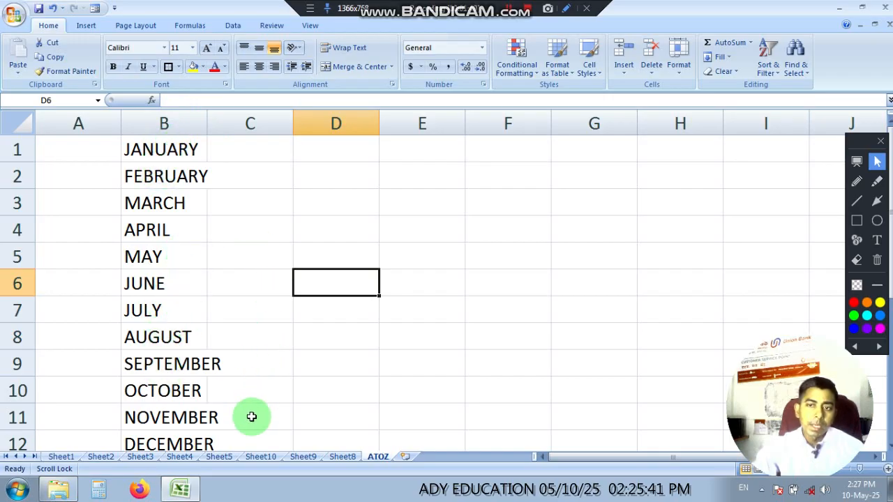
double_click(208, 121)
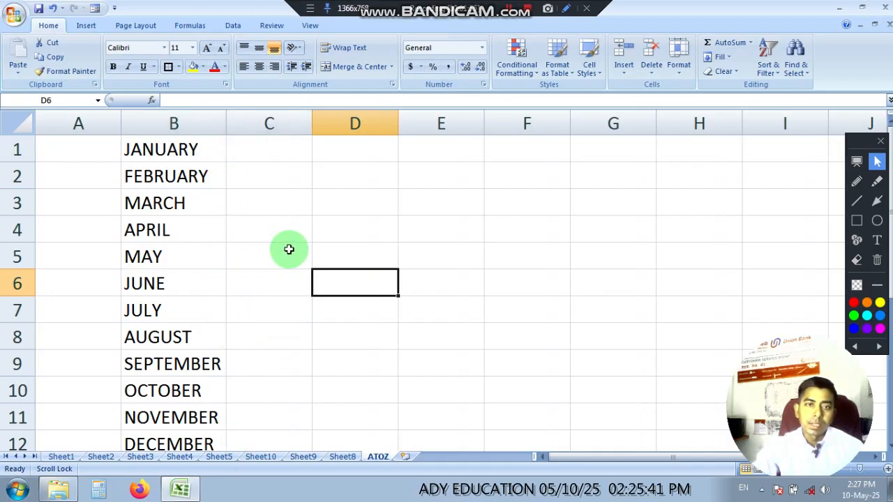
Step: Apply All Borders to the range A1:D12
drag(62, 143, 355, 434)
click(179, 67)
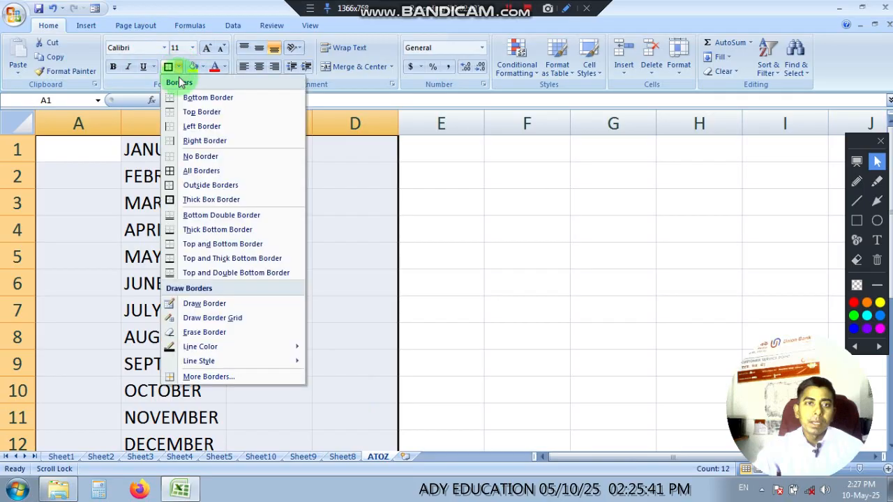
click(202, 174)
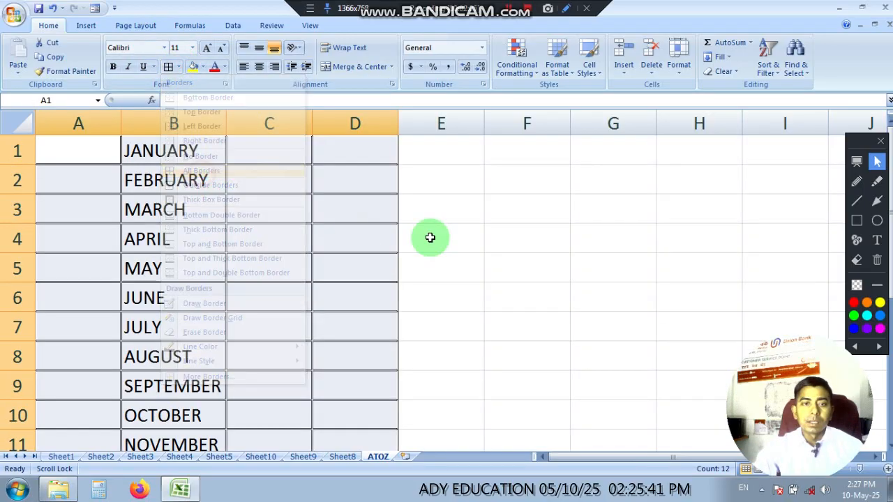
click(541, 240)
scroll(300, 298, down, 1)
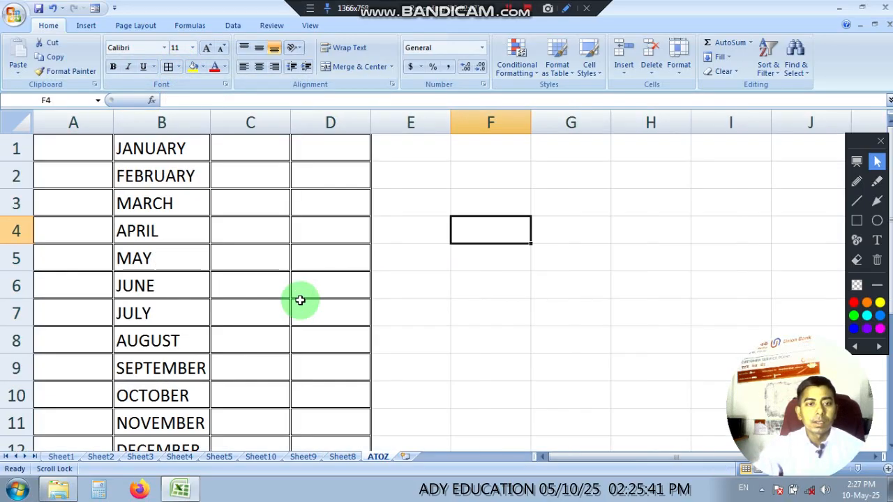
scroll(300, 301, down, 2)
scroll(300, 301, up, 1)
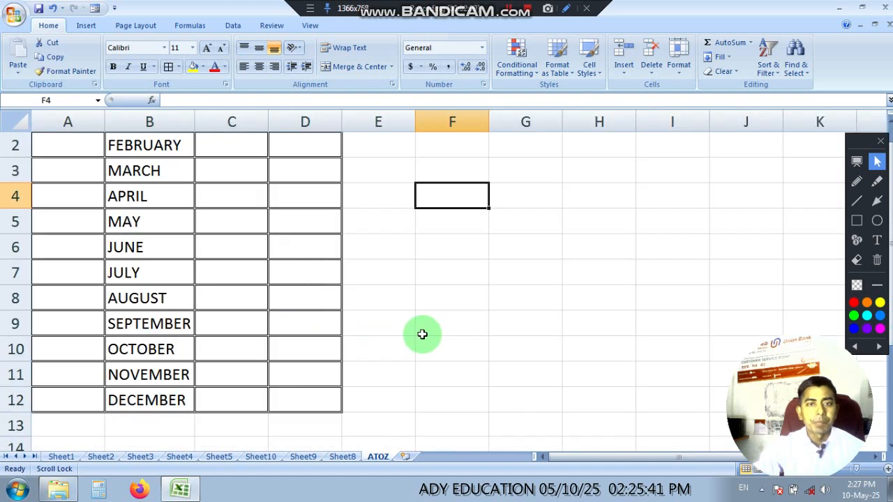
click(455, 337)
scroll(330, 302, up, 1)
Step: Enter SUNDAY in cell C1 beside JANUARY and select that cell
click(237, 153)
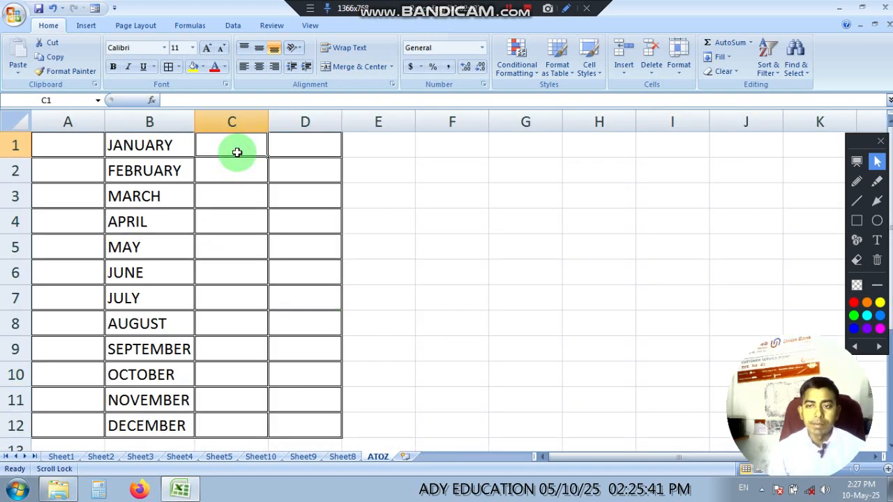
text(SUNDAY)
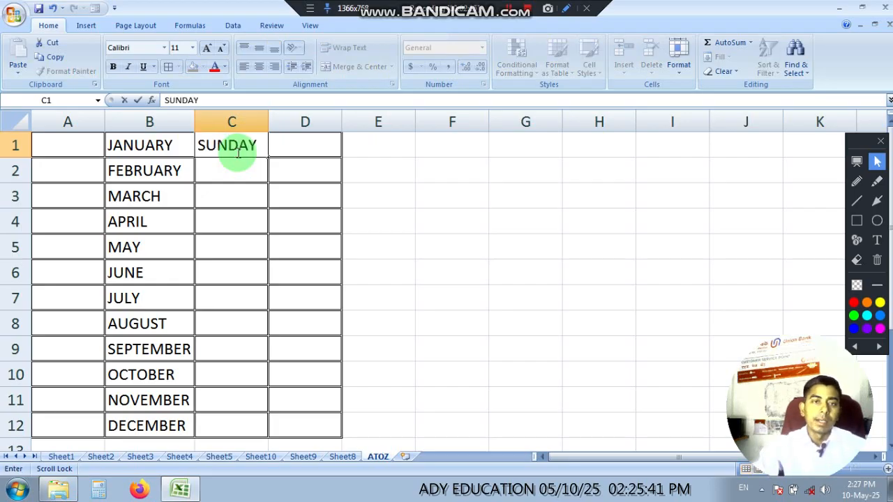
click(500, 196)
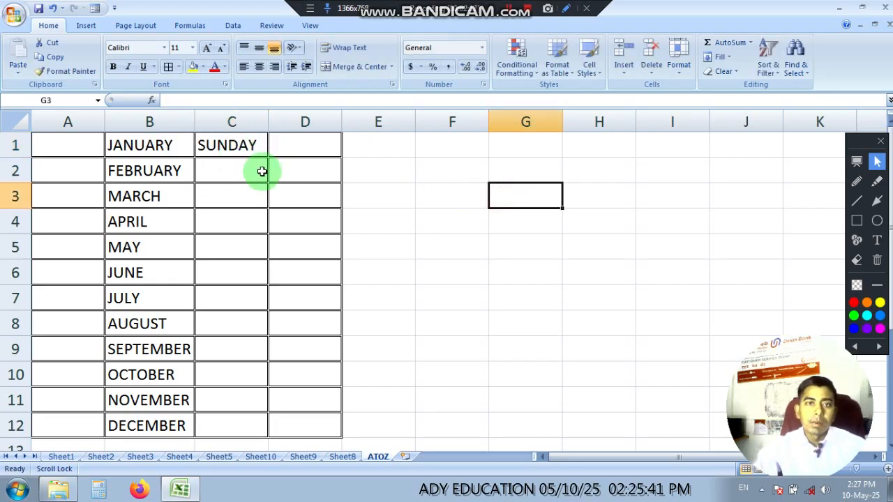
click(246, 149)
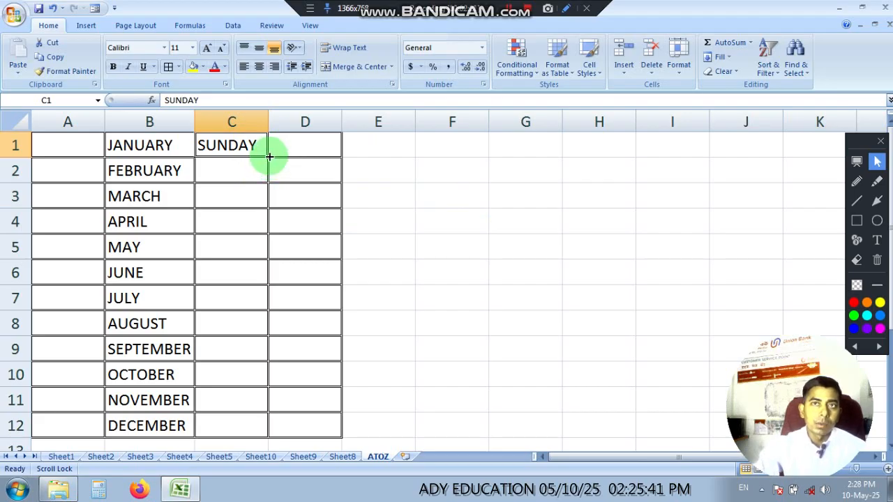
Step: Autofill the weekdays from SUNDAY in C1 down to SATURDAY in C7 and autofit the width of column C
drag(269, 157, 270, 159)
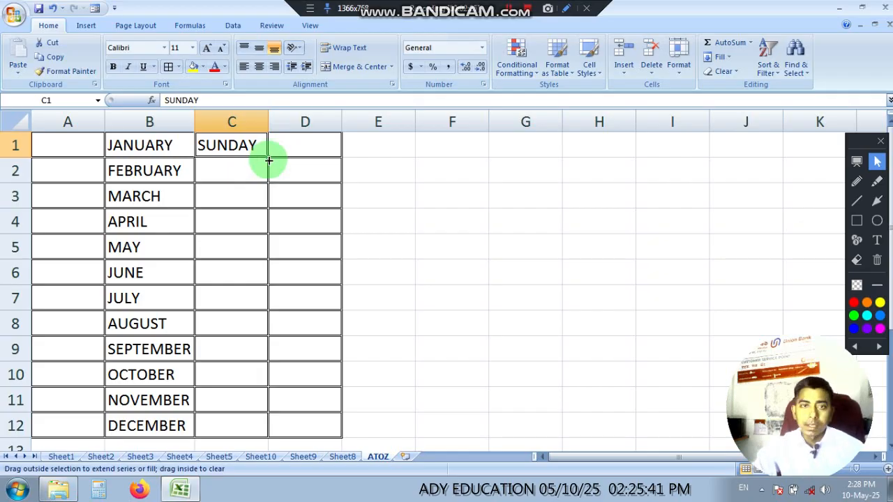
drag(269, 160, 261, 299)
click(469, 306)
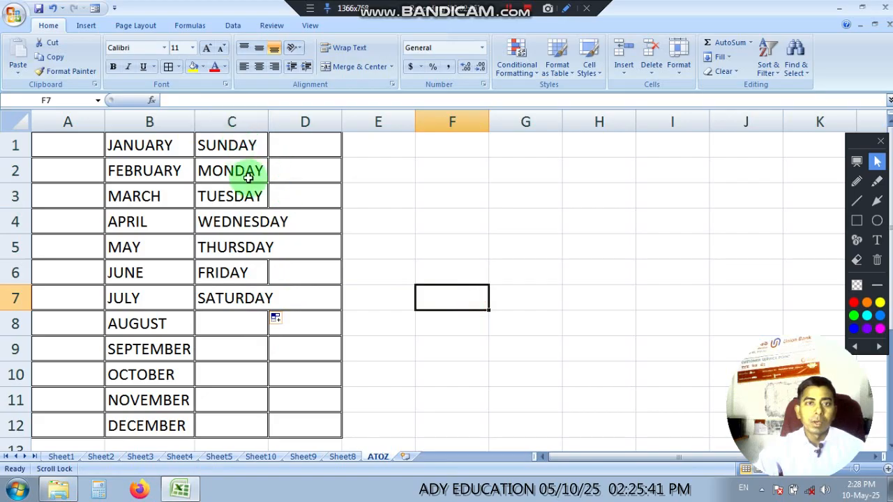
click(444, 353)
double_click(270, 122)
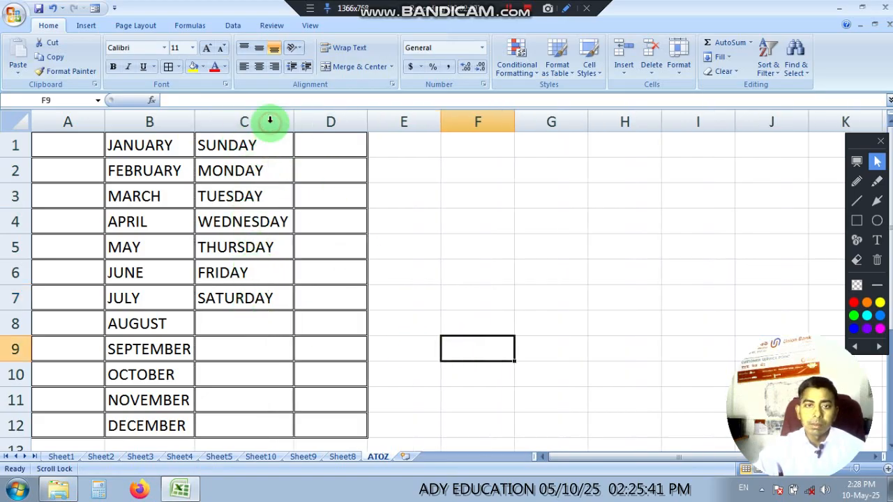
click(401, 301)
Step: Enter 1st in cell D1 and autofill the ordinal series down to 12th in D12
click(327, 149)
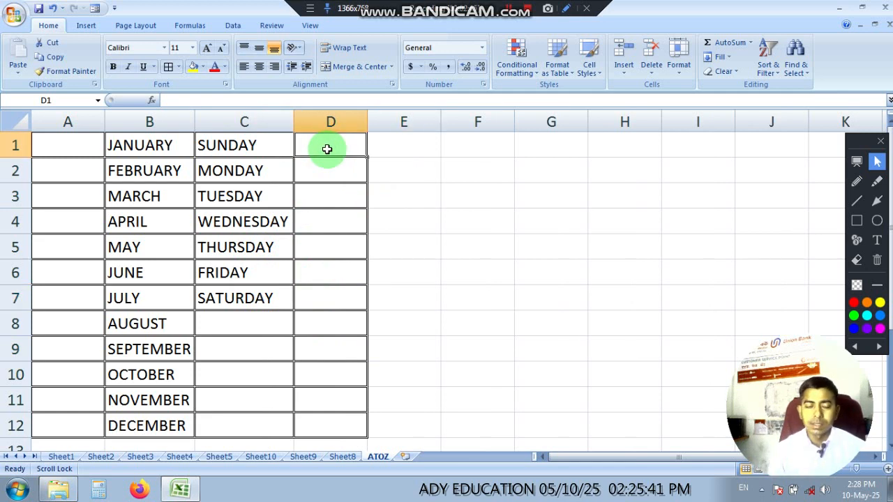
text(S)
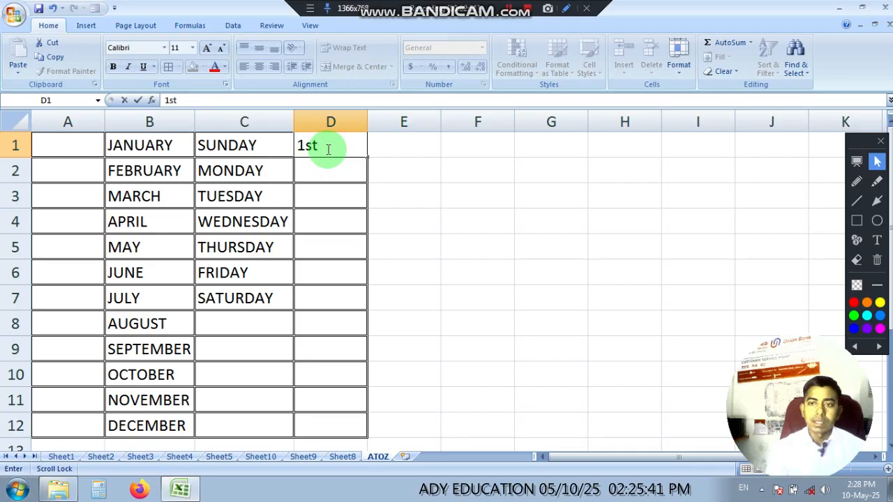
click(457, 190)
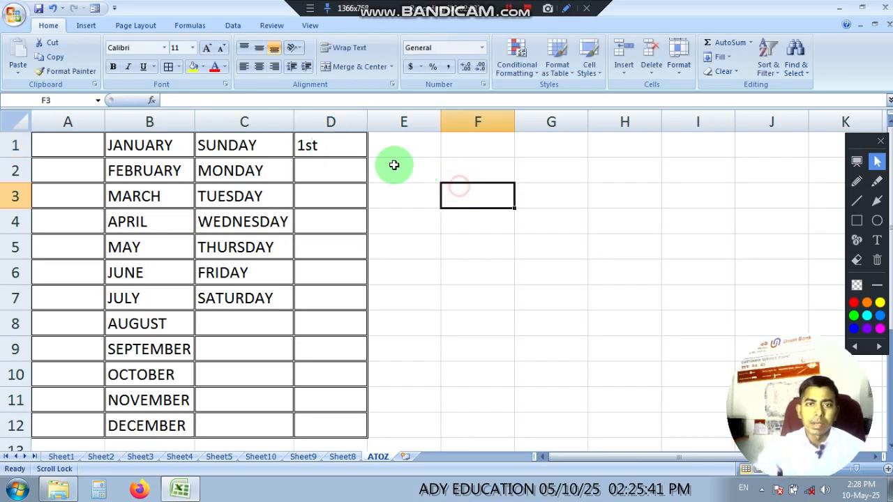
click(339, 147)
drag(363, 154, 343, 427)
click(490, 398)
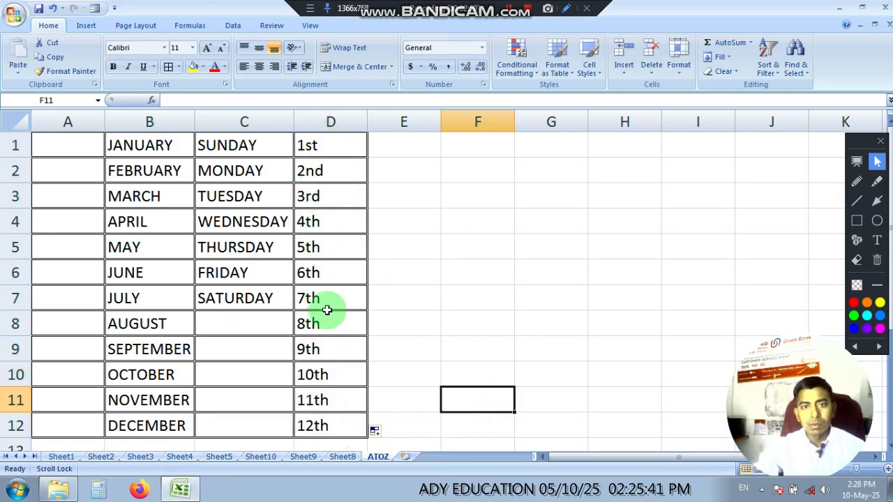
Step: Enter 1 in cell A1 and autofill down to A12 with the Fill Series option, numbering the rows 1 to 12
click(314, 147)
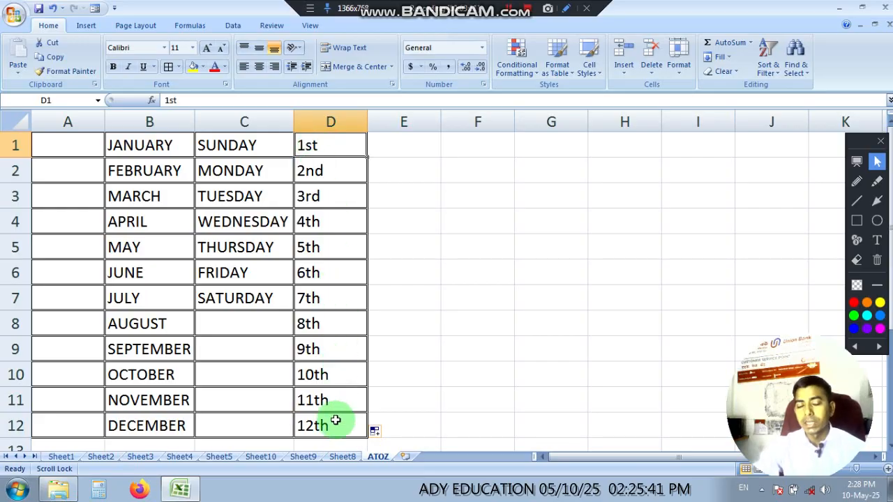
click(79, 147)
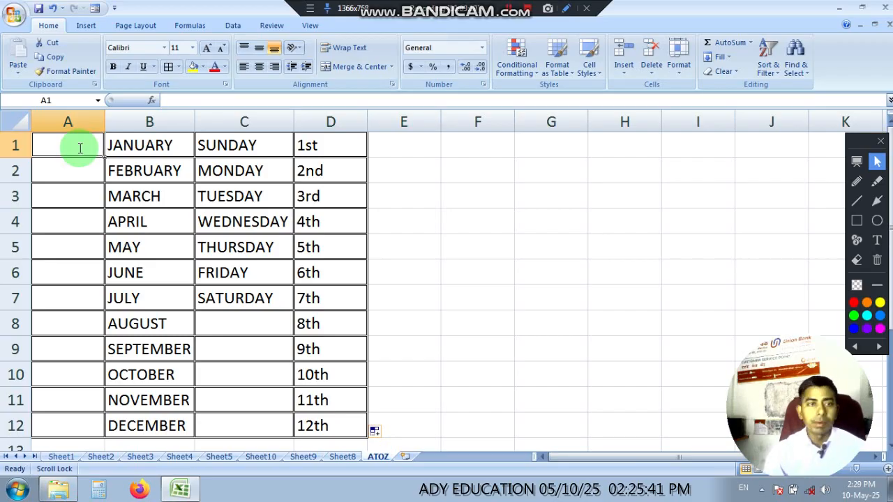
text(1)
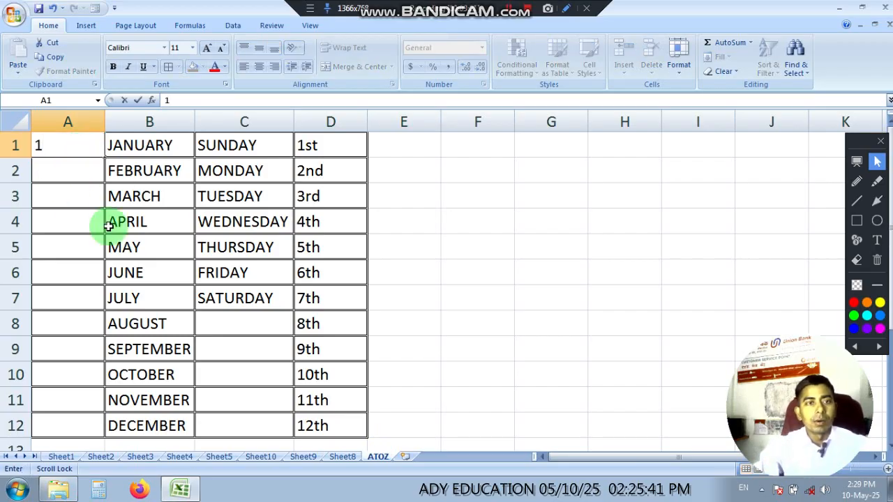
click(49, 150)
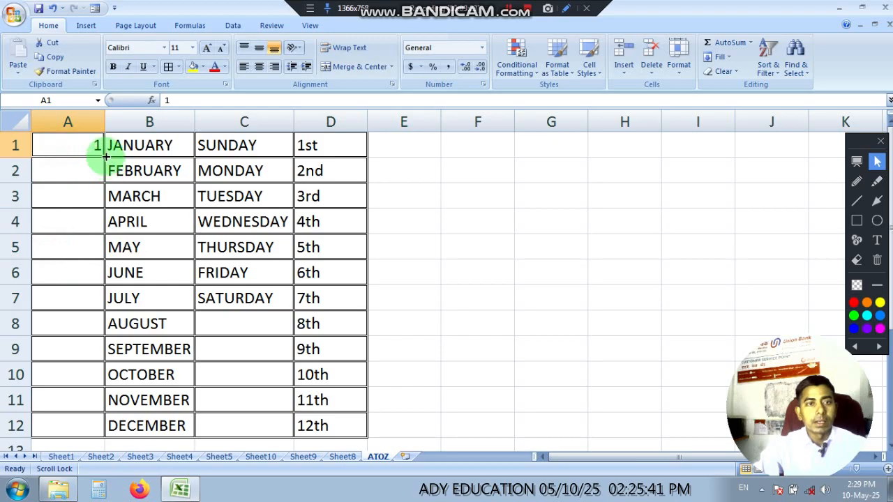
drag(105, 156, 100, 426)
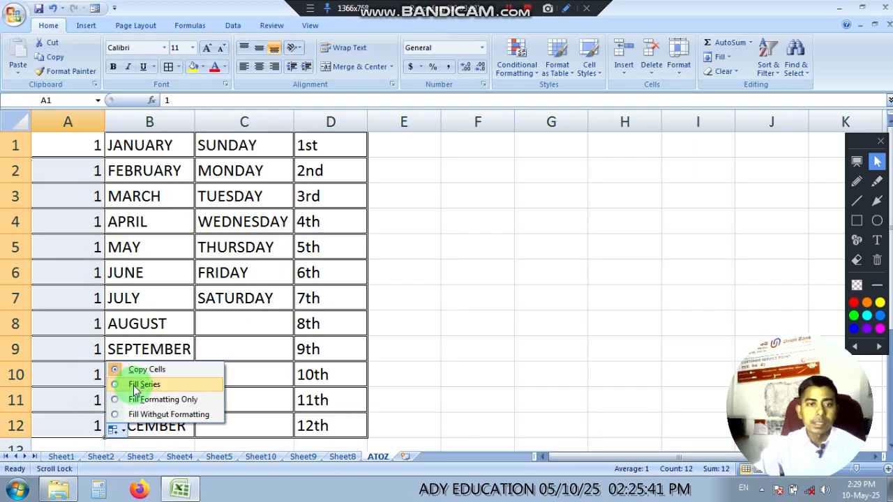
click(135, 385)
click(470, 247)
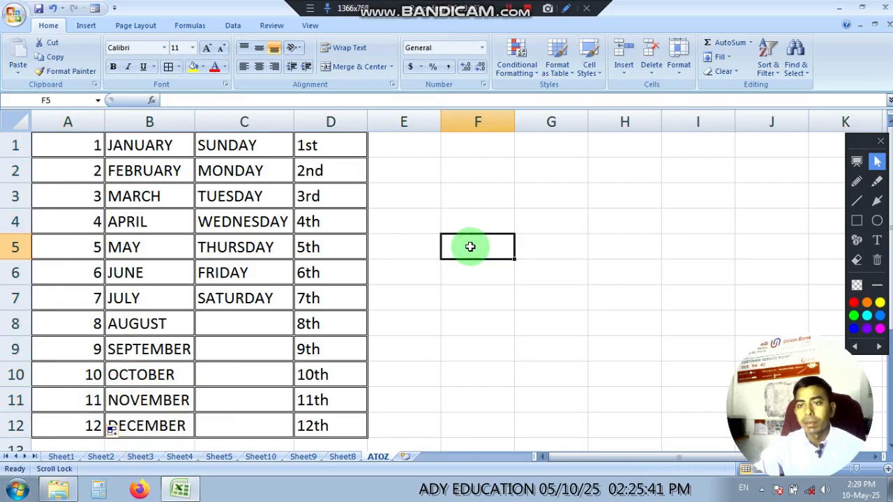
Step: Enter 1 in cell E1 and autofill down to E11 with the Fill Series option, giving 1 to 11
click(406, 144)
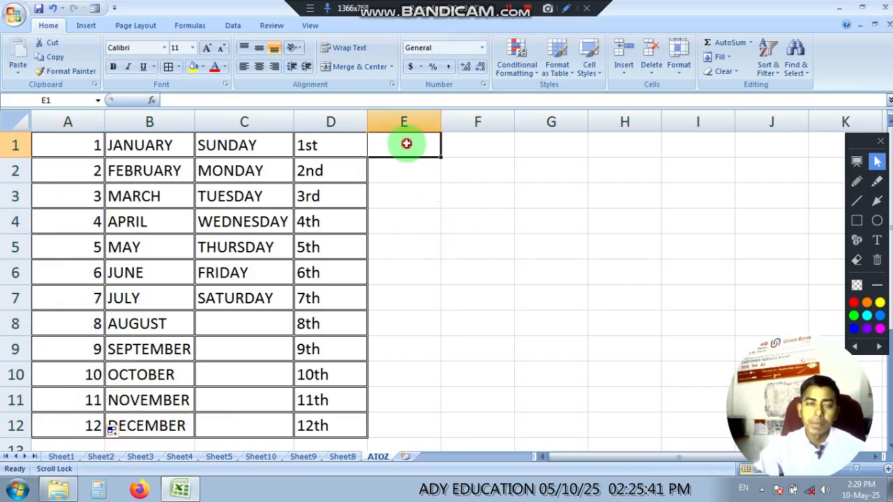
text(1)
click(576, 227)
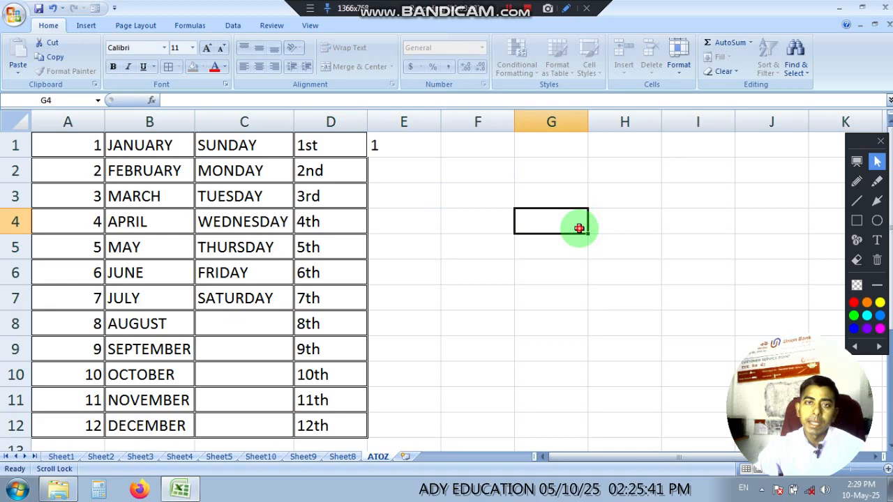
click(430, 143)
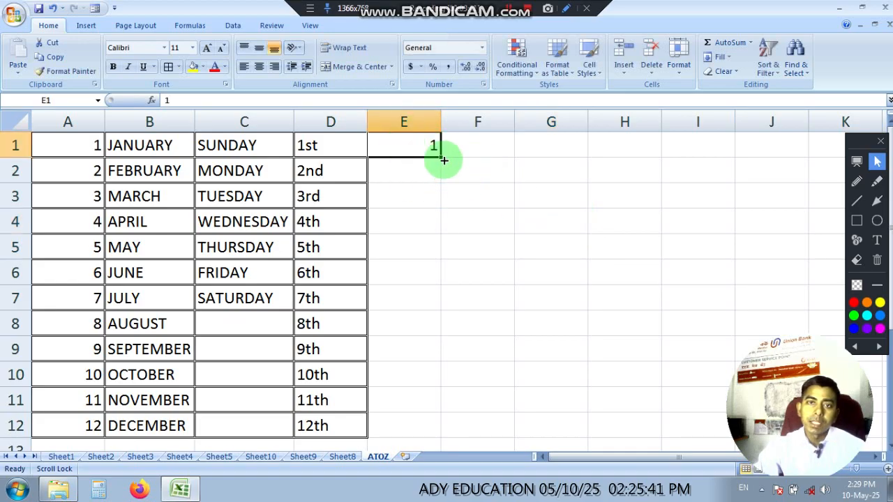
drag(442, 157, 431, 408)
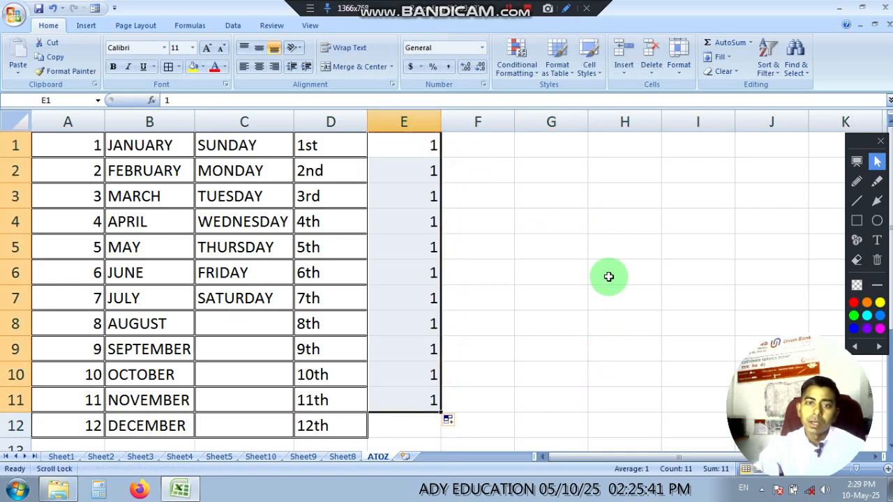
click(450, 424)
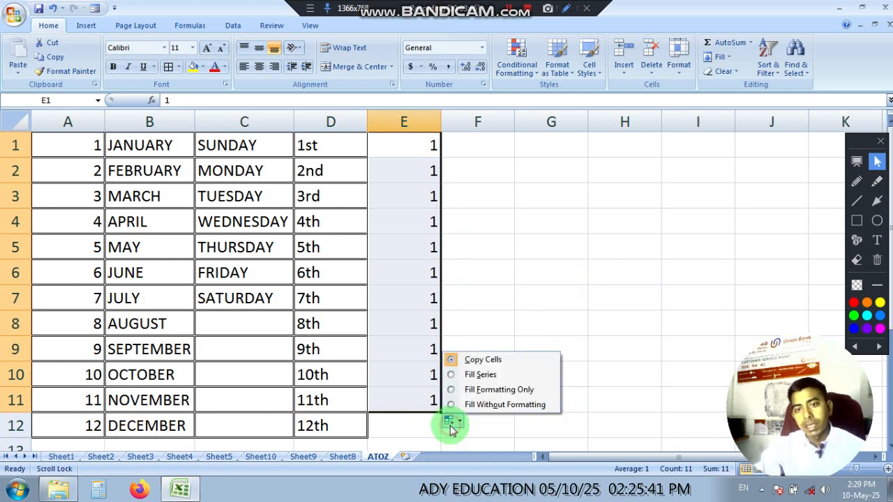
click(479, 378)
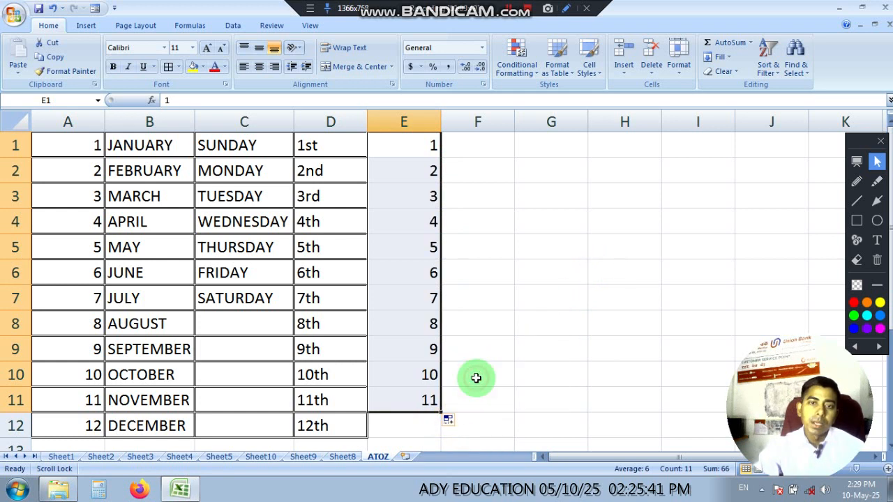
click(510, 370)
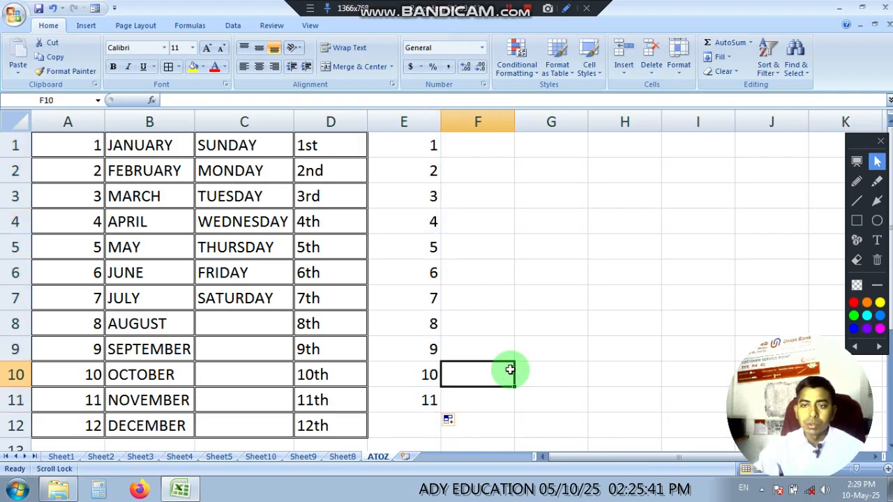
Step: Enter 1 in cell F1 and 2 in cell F2 as the start of a number series
click(492, 143)
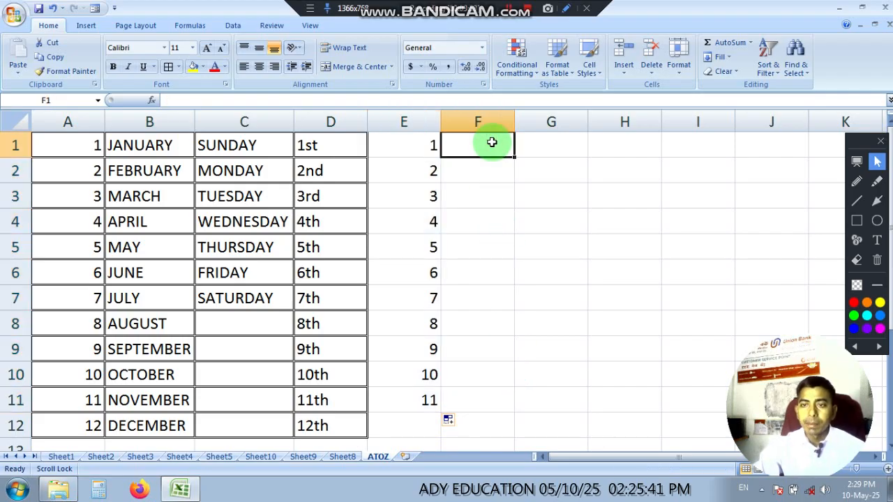
text(1)
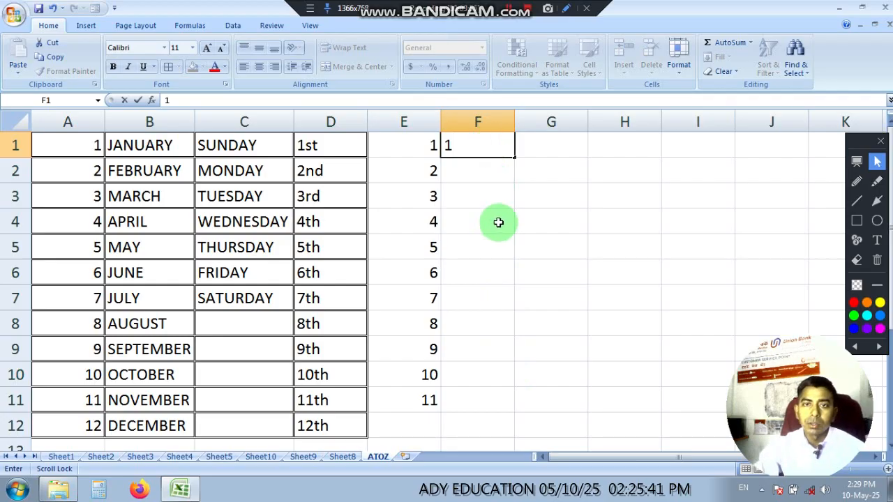
click(520, 219)
click(477, 175)
text(2)
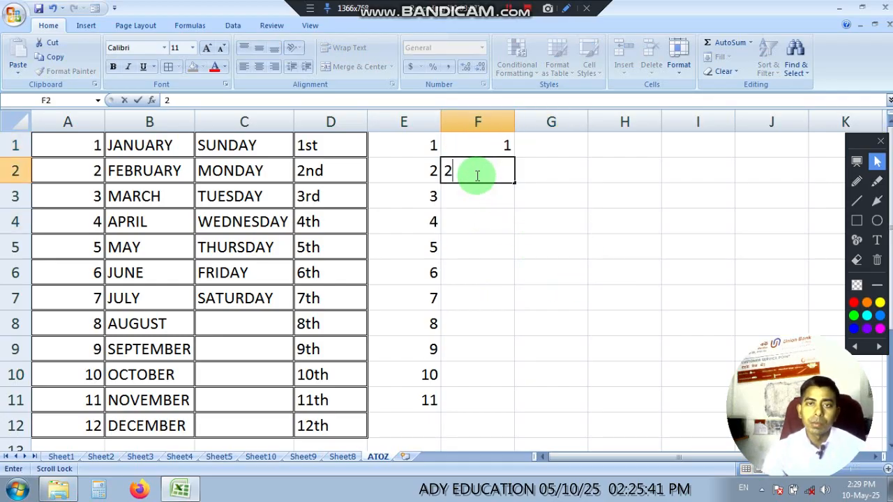
click(522, 217)
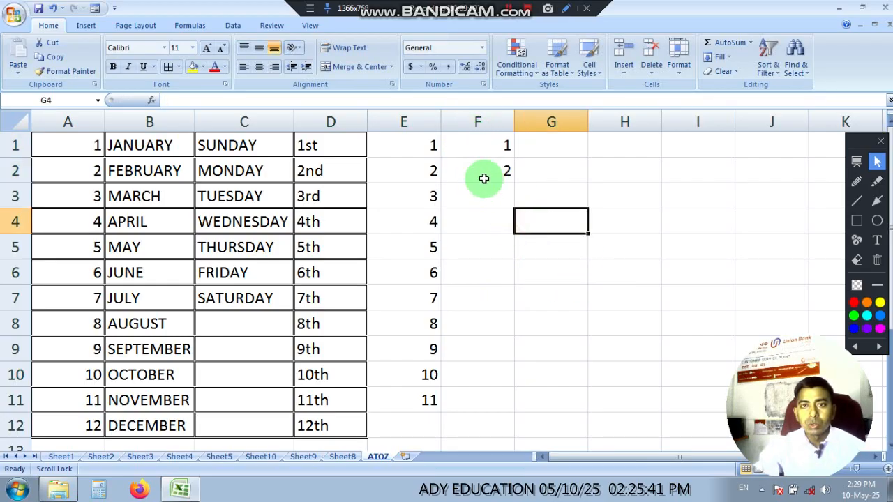
Step: Select F1:F2 and autofill the number series down to 11 in F11
click(462, 139)
drag(461, 145, 462, 170)
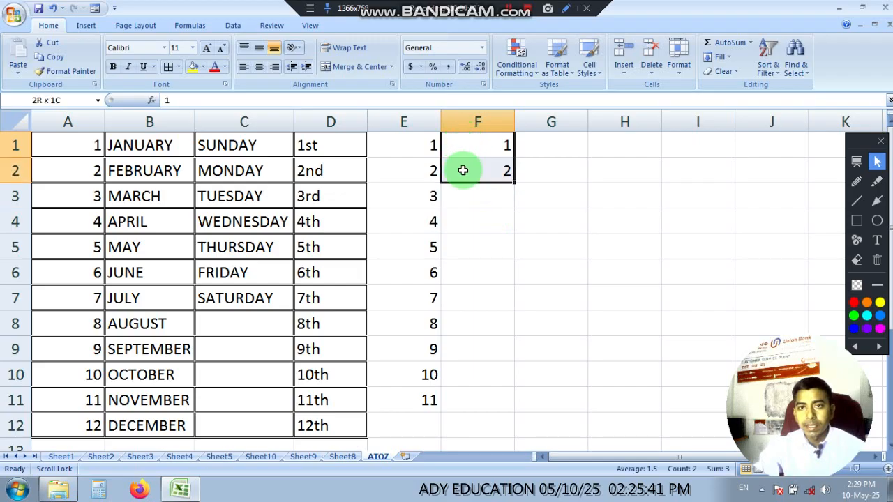
click(577, 192)
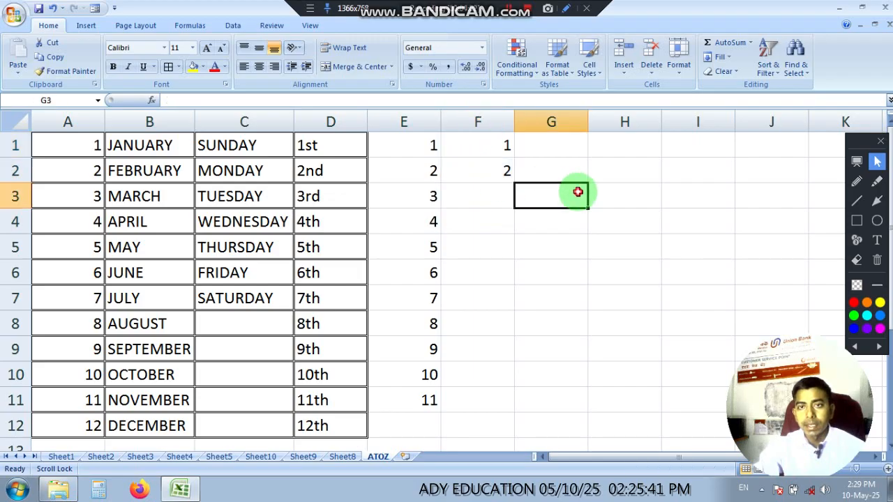
click(472, 144)
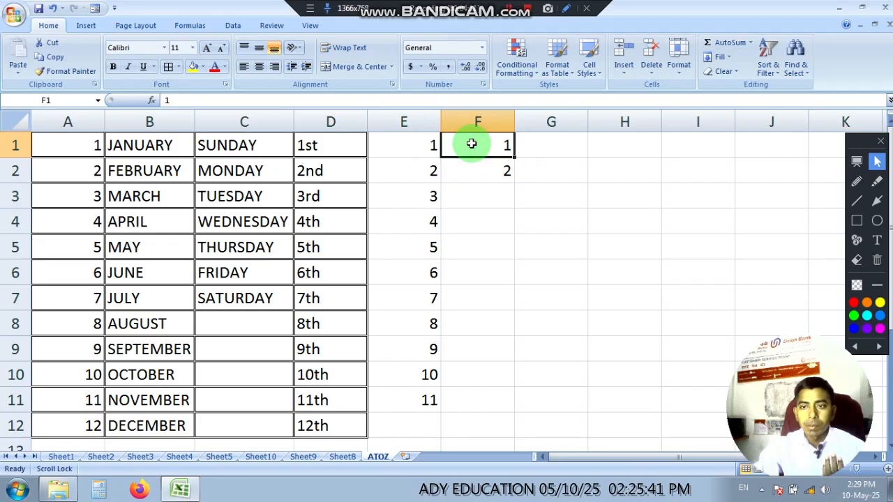
drag(471, 143, 498, 403)
click(585, 397)
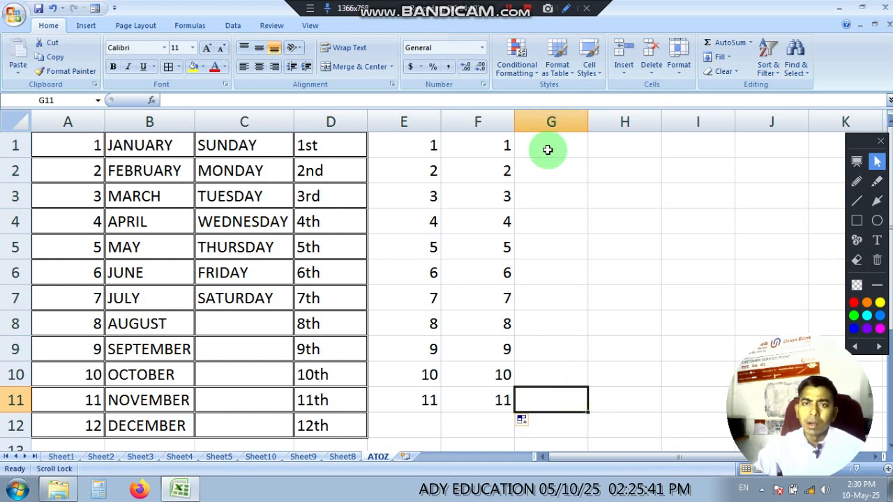
Step: Enter 1 in cell G1 and 2 in cell G2 as the start of another number series
click(549, 147)
text(1)
key(Return)
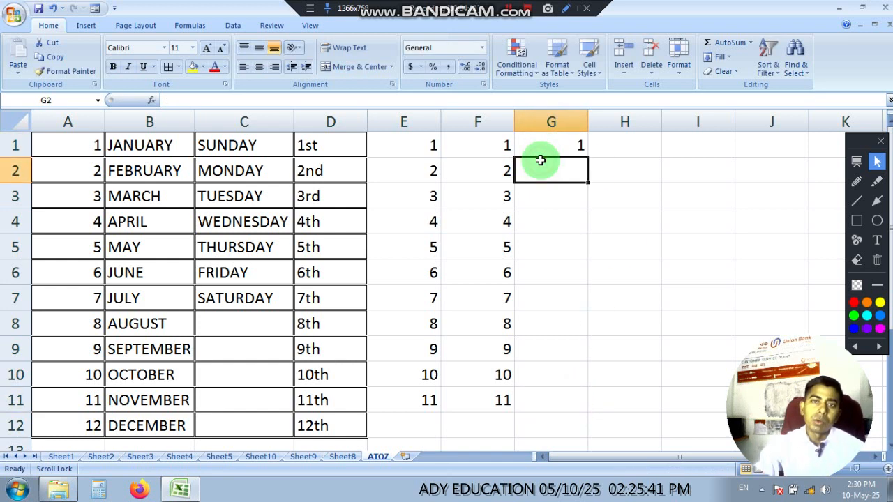
text(2)
click(637, 194)
Step: Autofill the number series from G1:G2 down column G to row 258 and return to the top of the sheet
drag(543, 148, 601, 391)
scroll(585, 278, up, 4)
scroll(584, 277, up, 20)
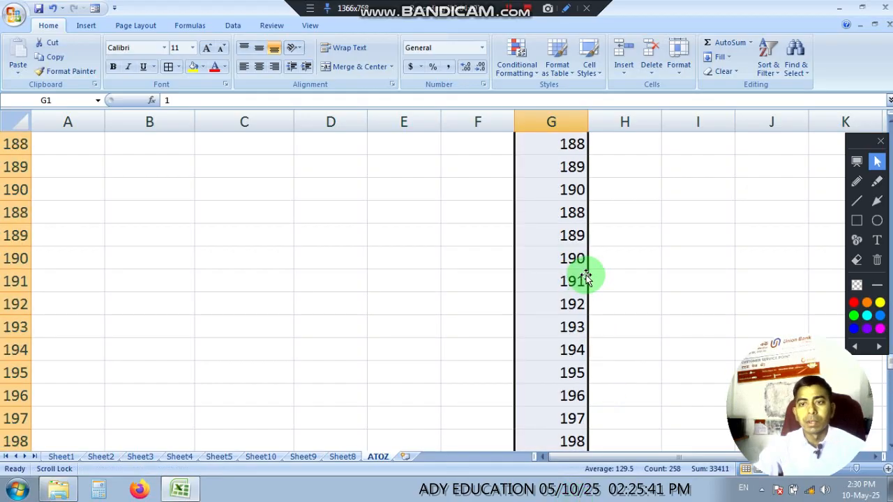
scroll(585, 278, up, 3)
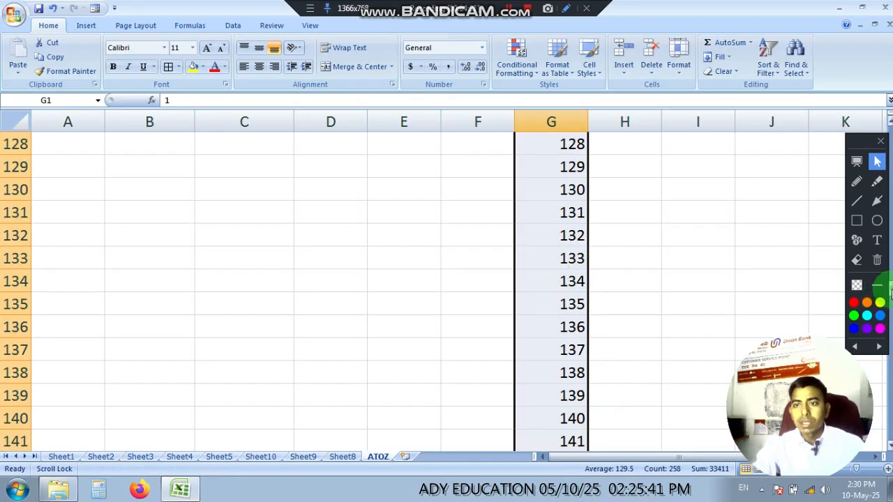
drag(890, 293, 890, 119)
click(621, 225)
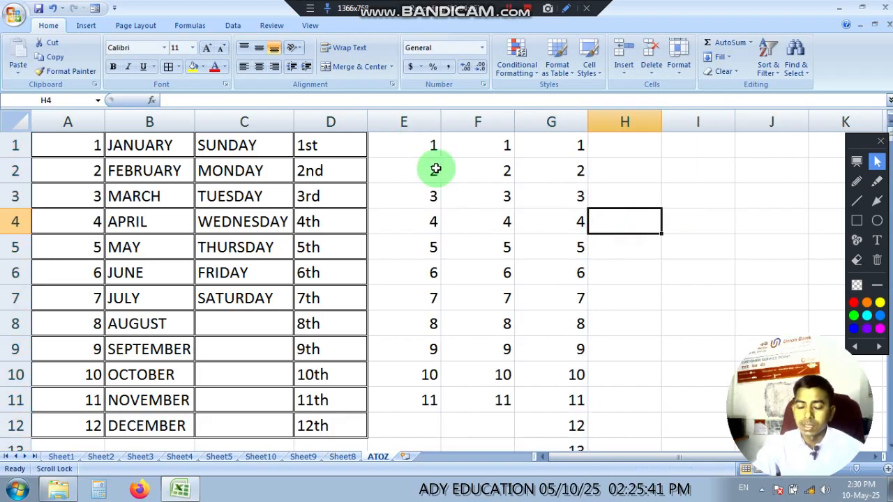
Step: Delete columns E through G with their number series
drag(409, 123, 530, 119)
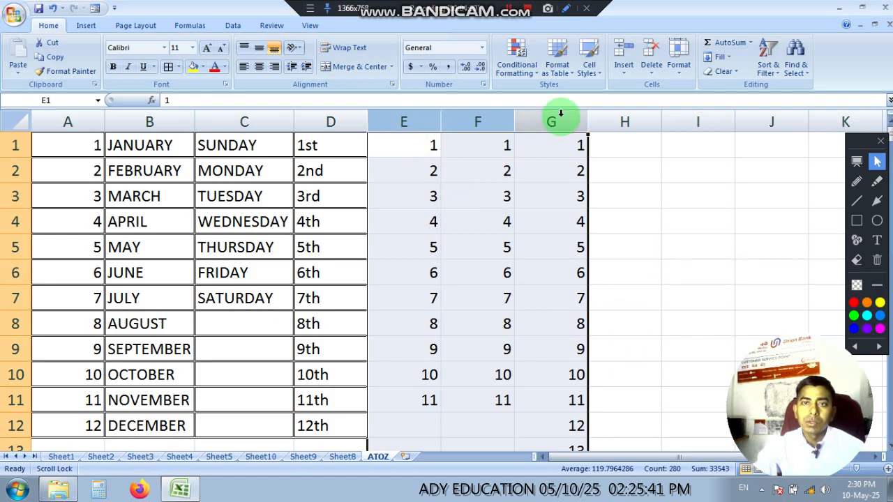
right_click(404, 123)
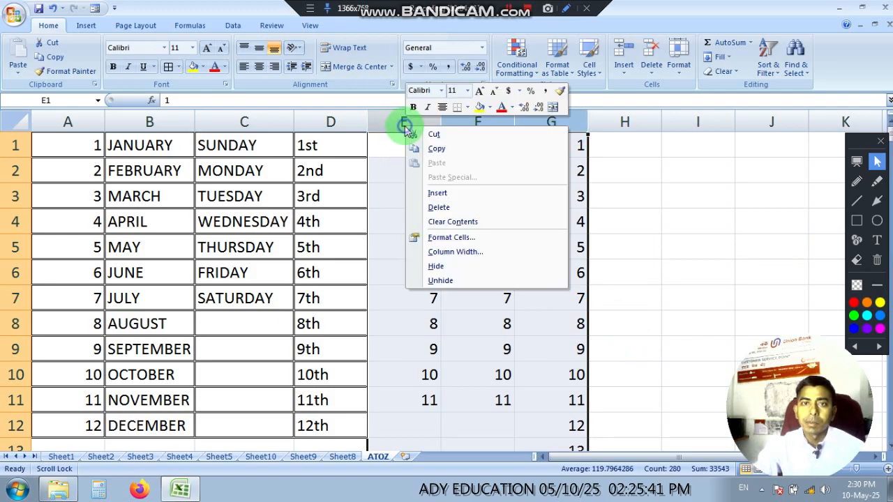
click(434, 207)
click(633, 238)
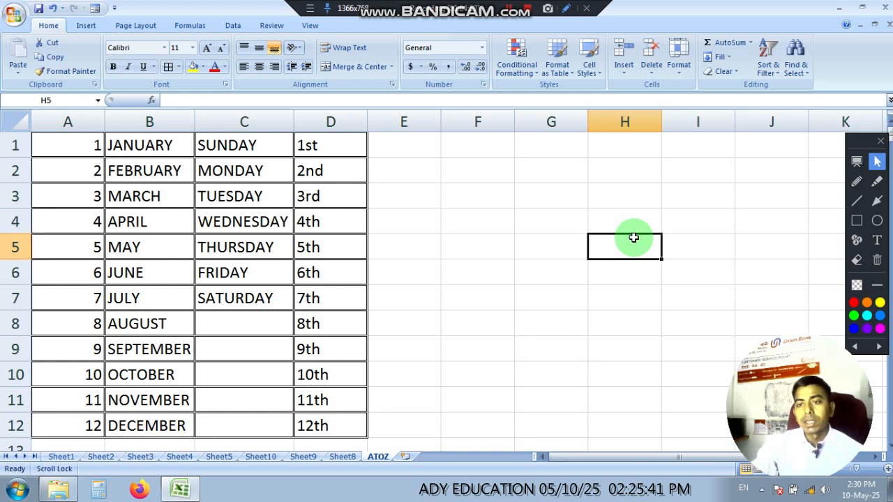
Step: Switch to Sheet2 and enlarge the view of its empty grid
click(467, 229)
click(413, 153)
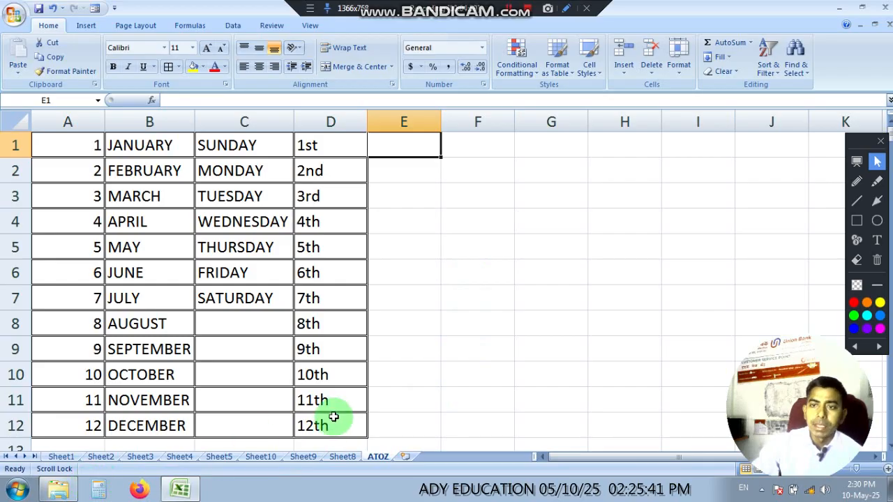
click(100, 457)
ctrl+scroll(178, 289, up, 1)
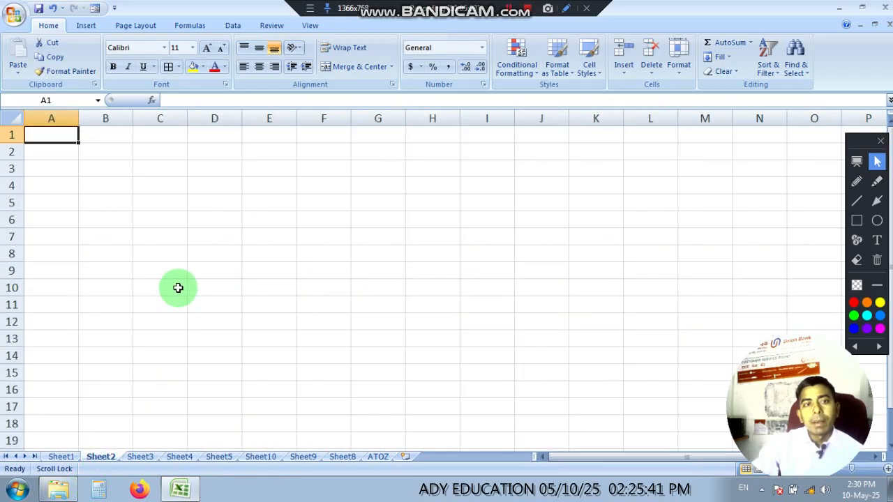
ctrl+scroll(178, 288, up, 1)
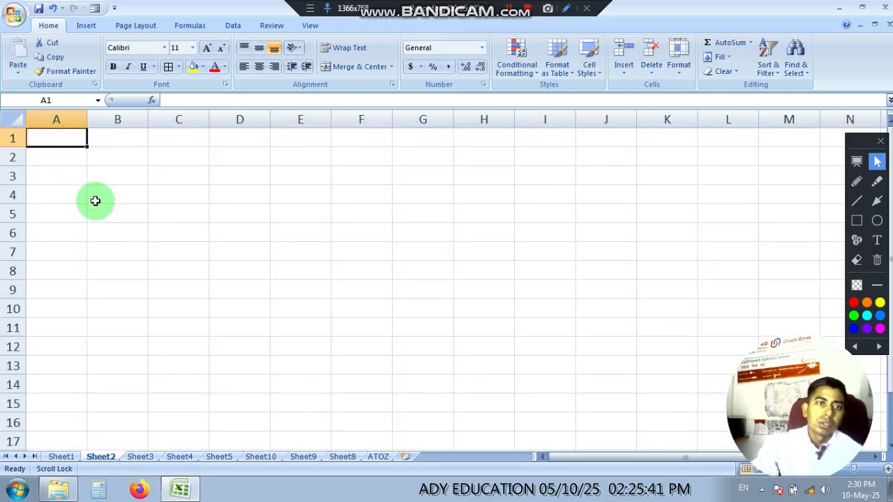
ctrl+scroll(115, 213, up, 4)
ctrl+scroll(116, 214, down, 1)
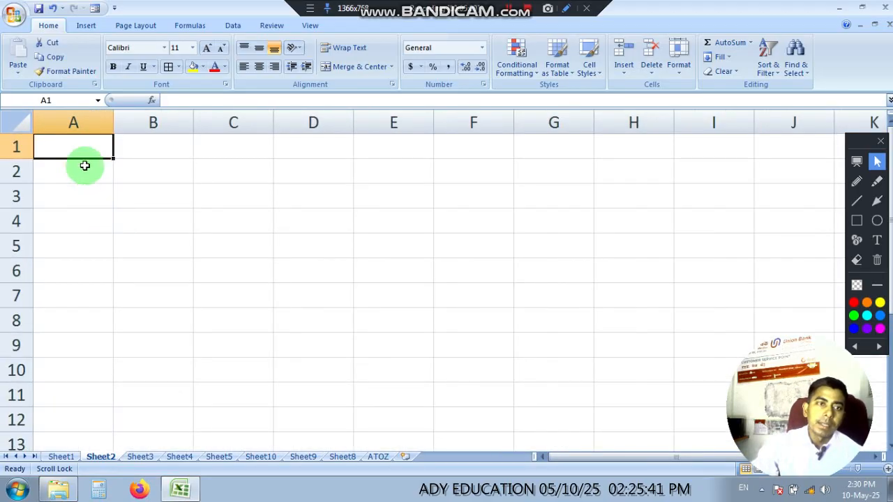
Step: Enter 1 in cell A1 and 2 in cell B1, and autofill the series across row 1 to 10 in J1
text(1)
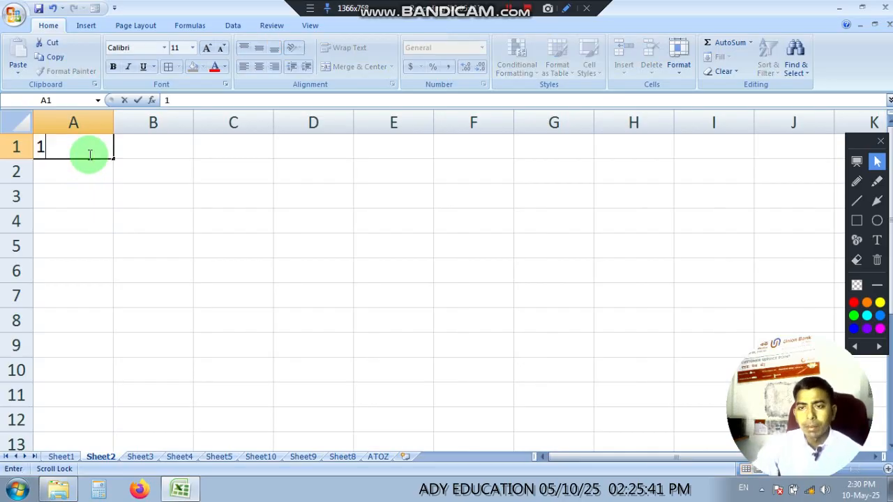
click(153, 148)
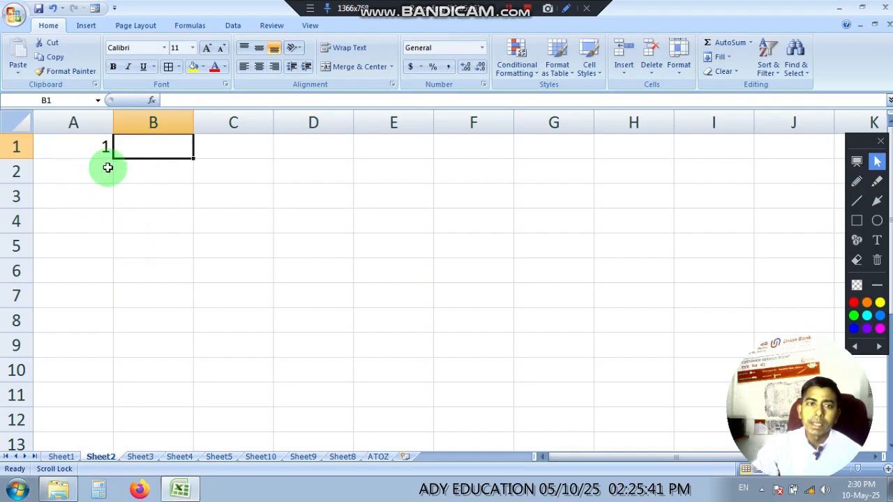
text(2)
click(152, 211)
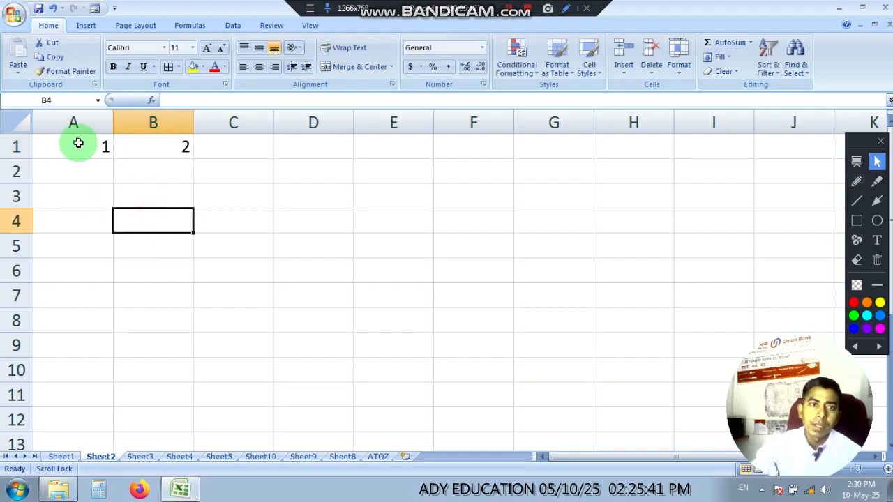
drag(74, 145, 799, 150)
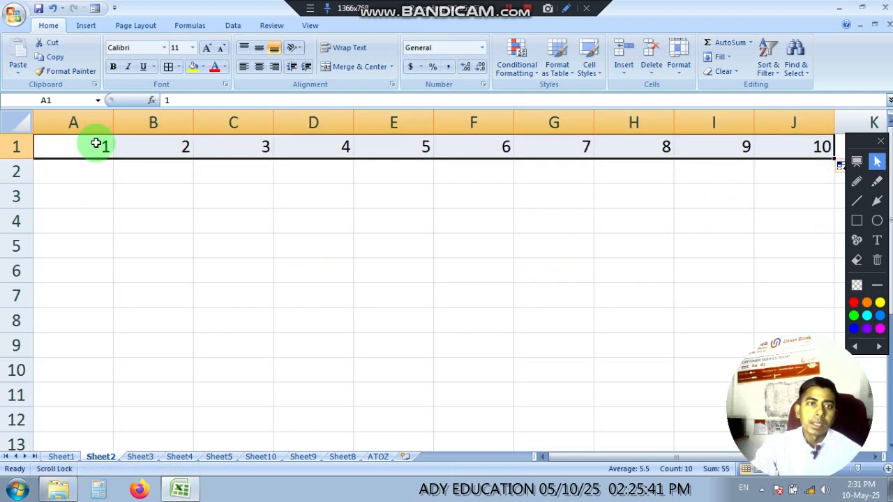
Step: Enter 2 in cell A2 and 4 in cell B2, and autofill the series across row 2 to 20 in J2
click(89, 173)
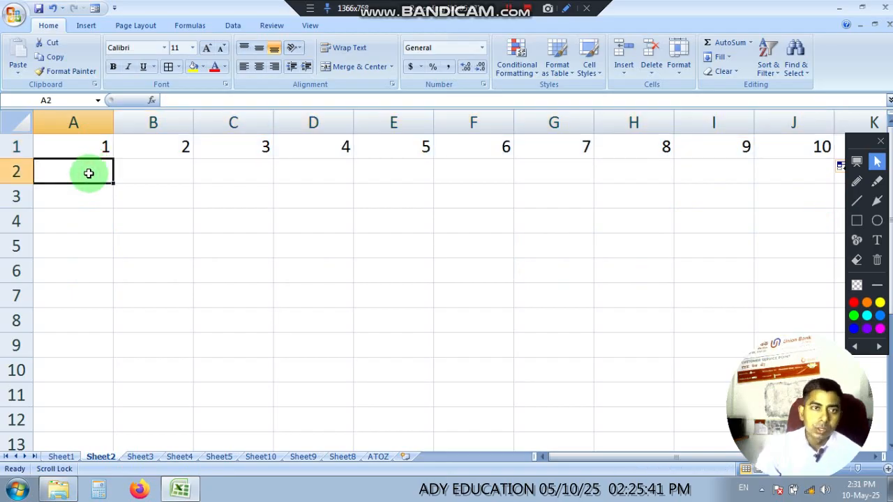
text(2)
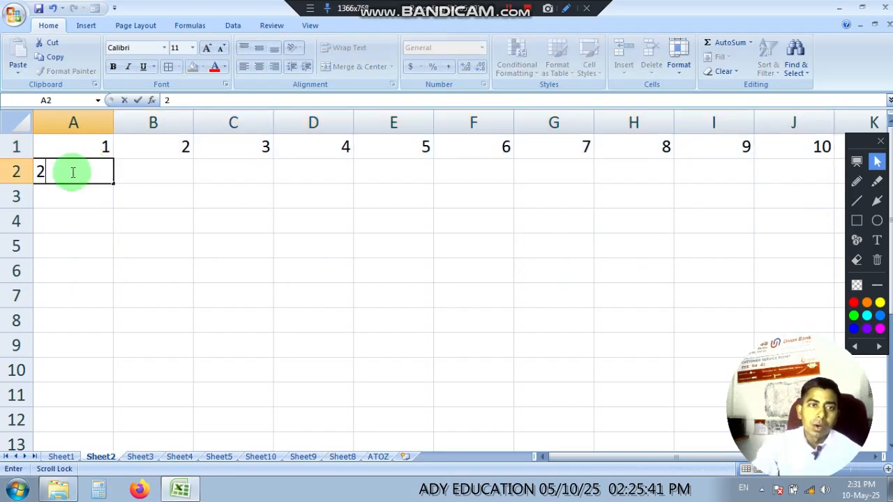
click(174, 175)
text(4)
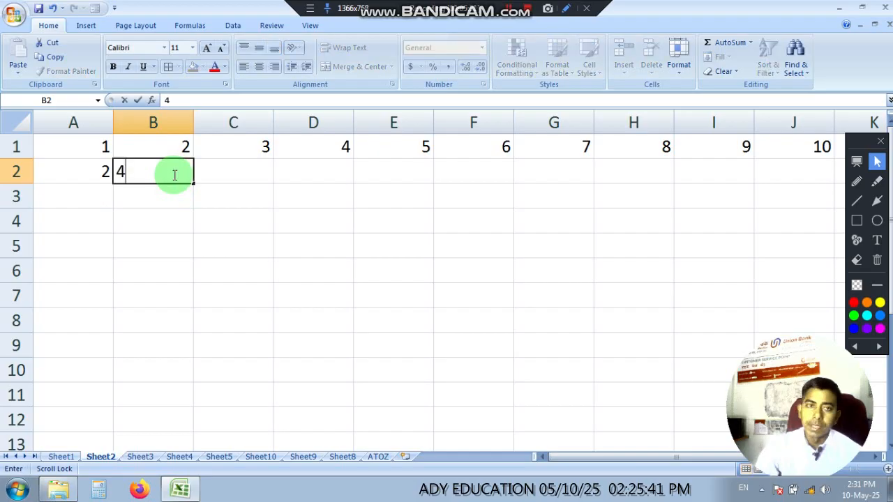
click(149, 237)
drag(93, 171, 814, 176)
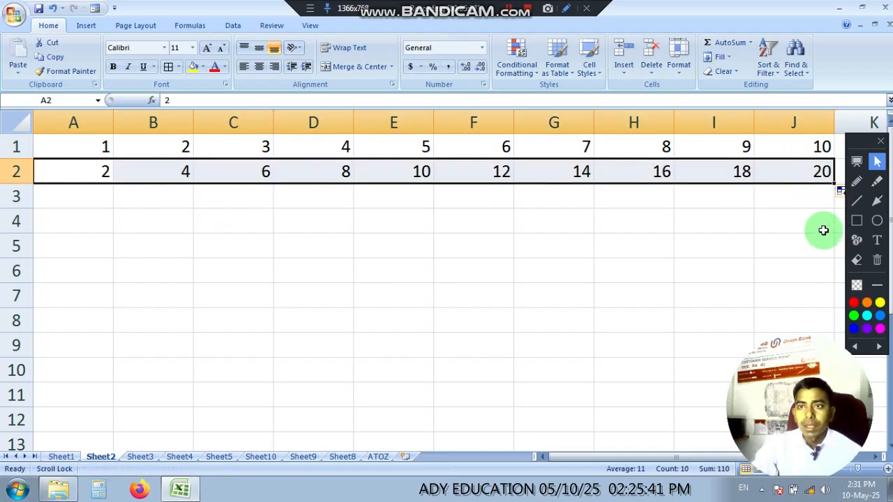
Step: Select A1:J2 and autofill both rows down to row 10 to complete the multiplication table
click(823, 230)
drag(69, 146, 833, 383)
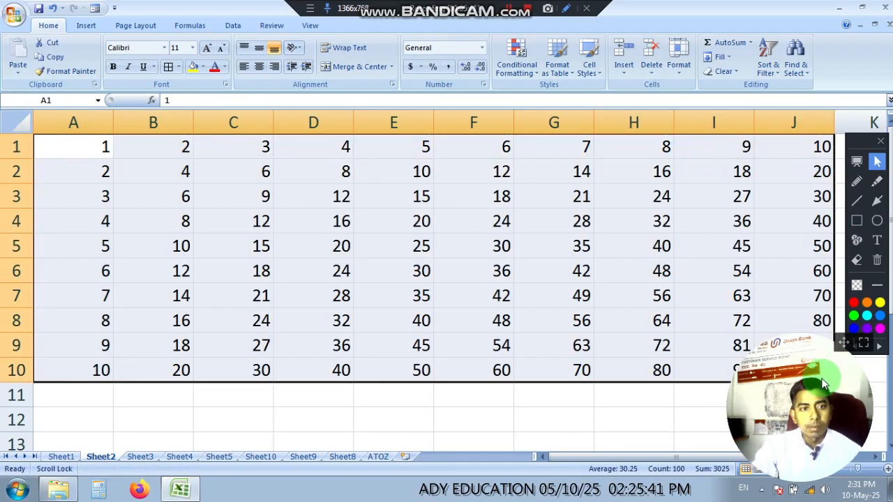
click(296, 412)
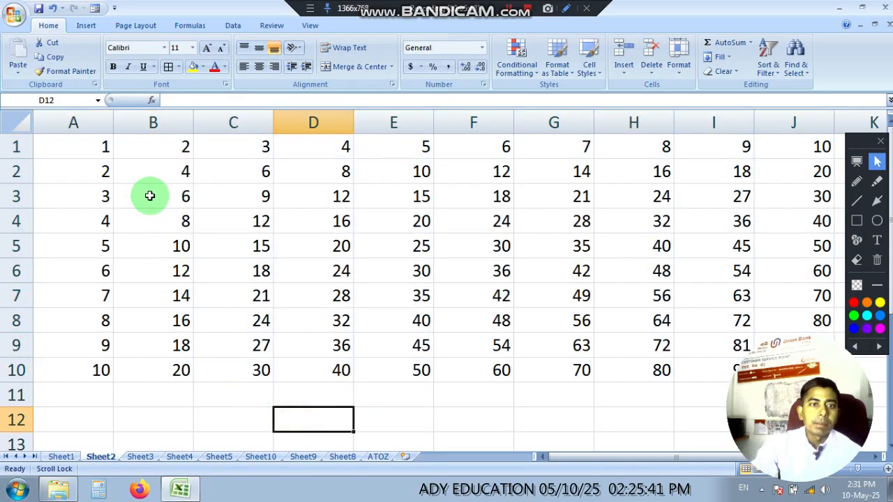
drag(849, 340, 189, 497)
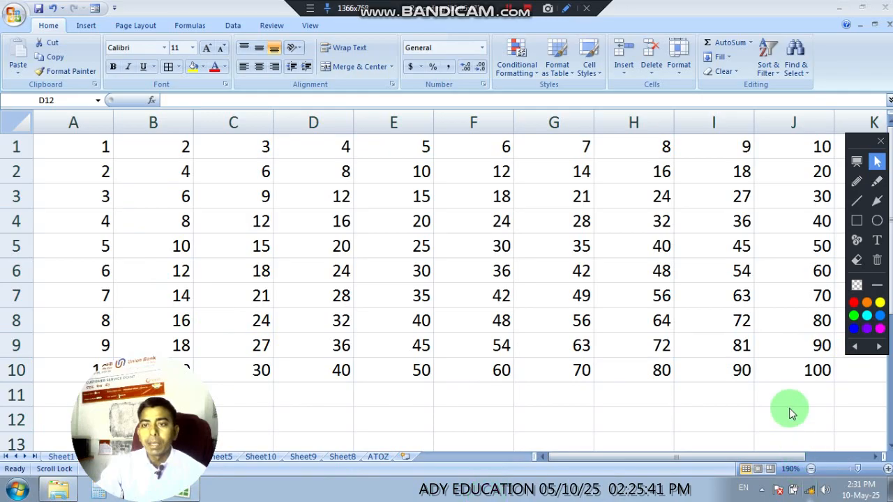
Step: Apply double-line borders to all cells of the multiplication table A1:J10
click(450, 265)
scroll(450, 265, down, 2)
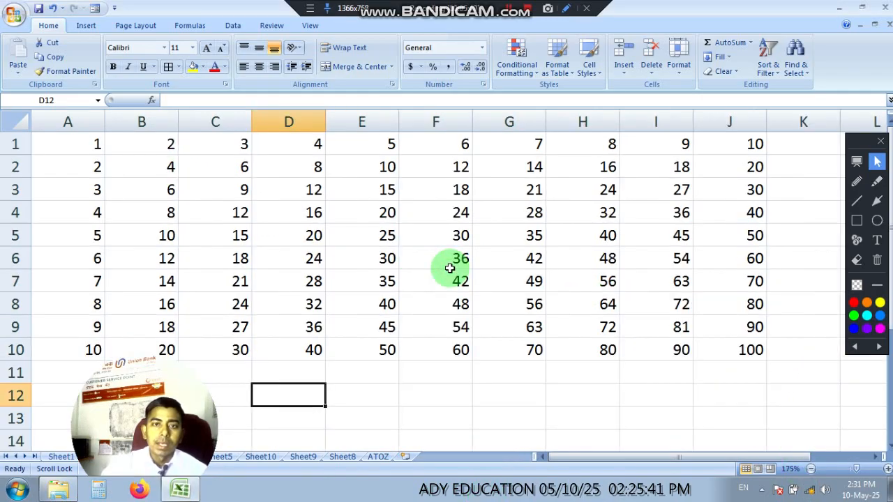
click(534, 384)
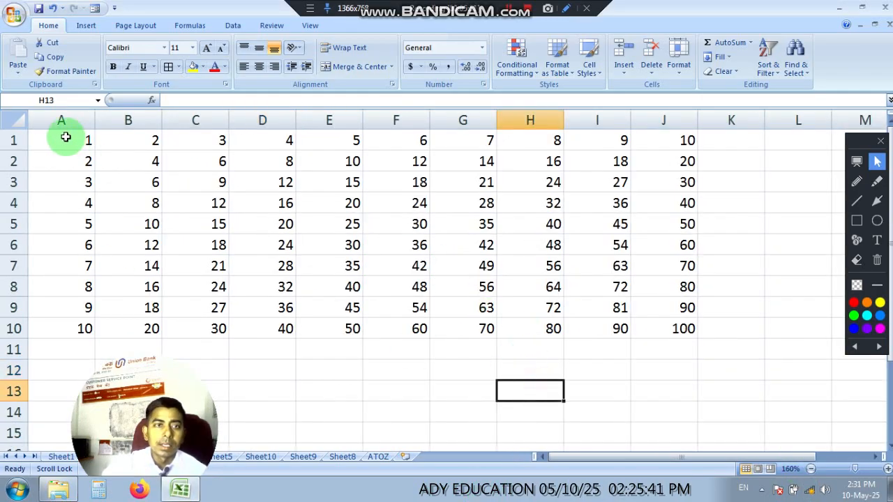
drag(66, 136, 636, 329)
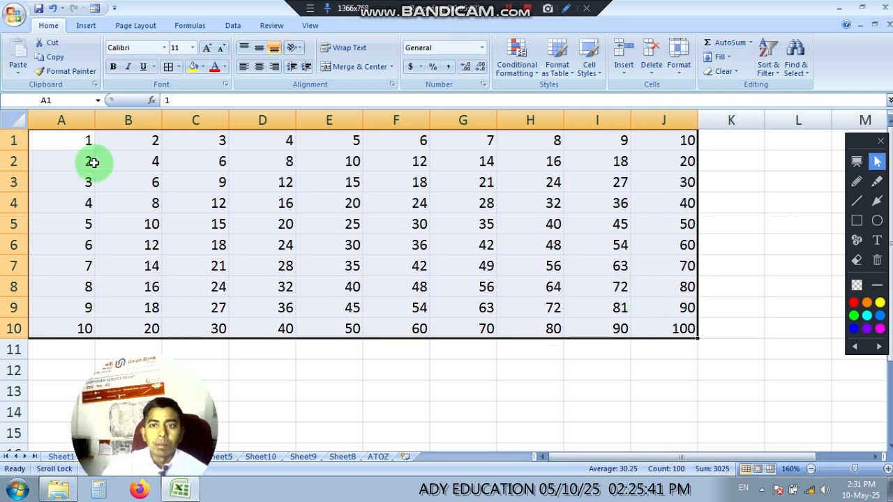
click(168, 70)
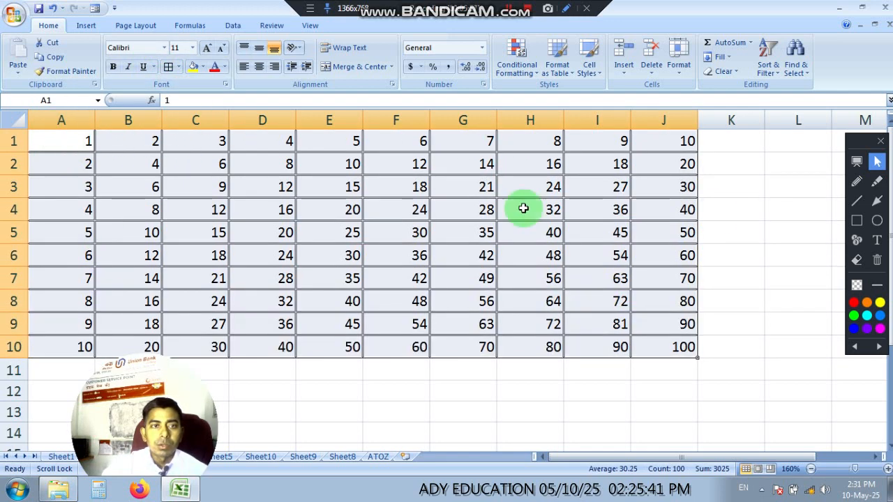
Step: Autofit the widths of columns A through J to their contents
drag(51, 120, 672, 120)
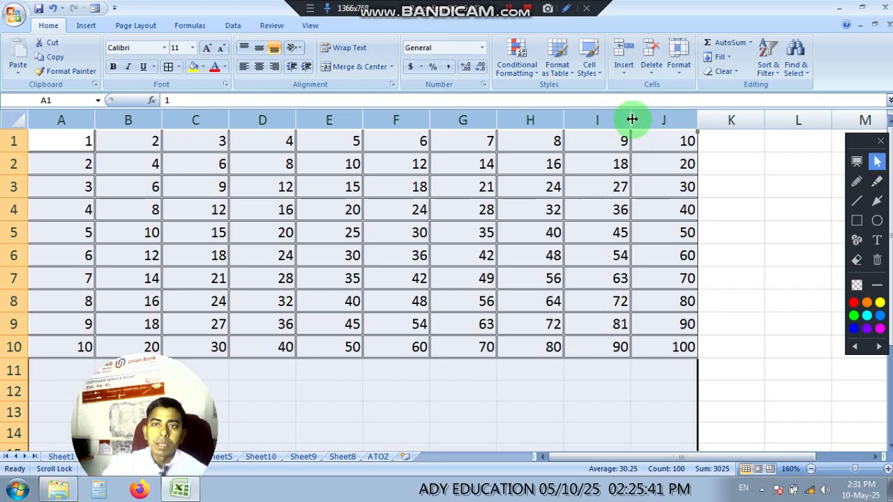
double_click(632, 120)
click(447, 229)
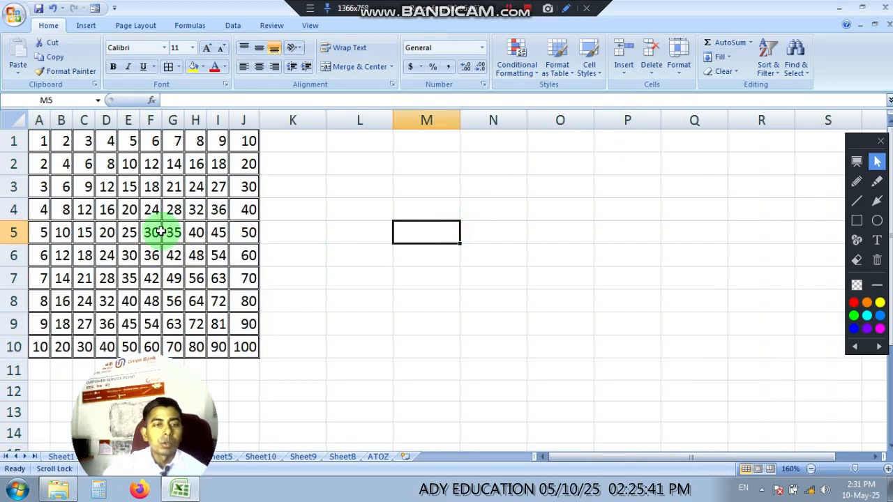
drag(187, 363, 833, 363)
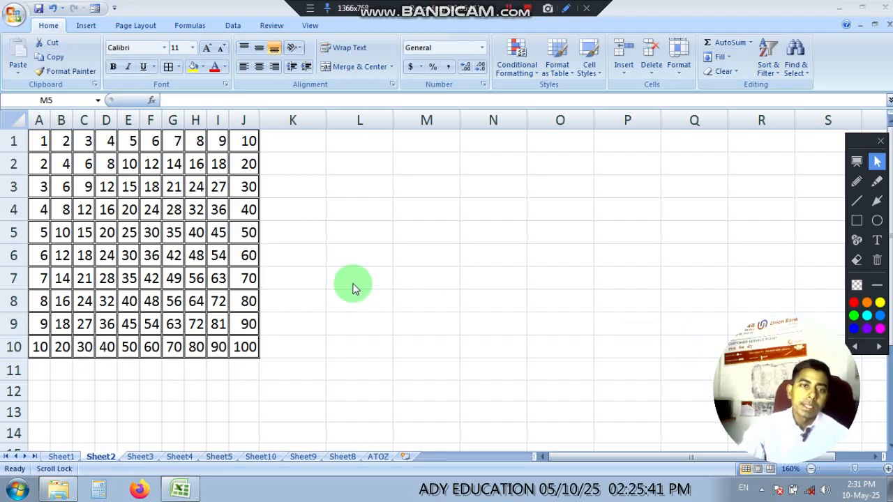
Step: Format the empty cells K1:K10 beside the table with double-line borders, yellow fill and bold text
click(361, 263)
scroll(305, 272, up, 2)
scroll(305, 272, down, 1)
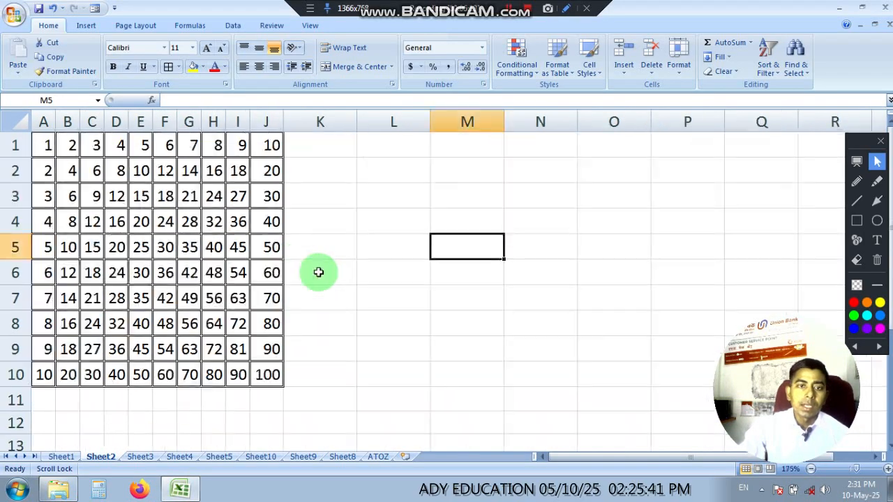
scroll(318, 272, up, 1)
click(342, 223)
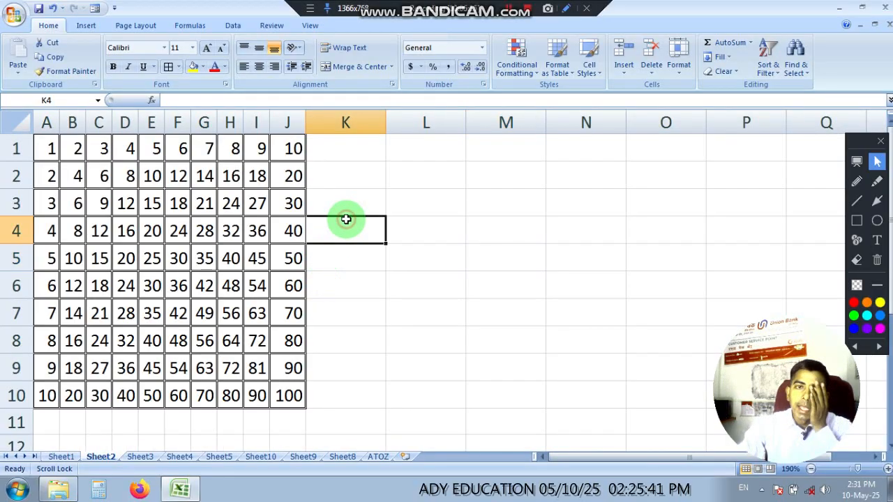
click(361, 158)
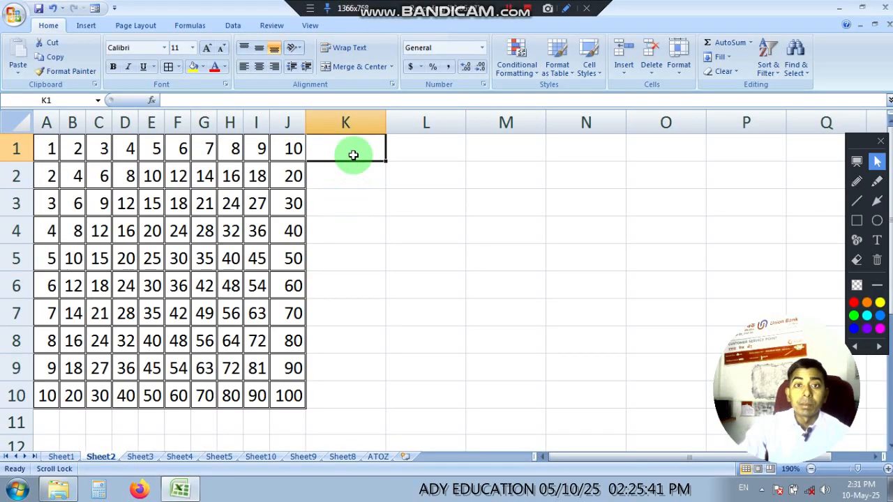
drag(353, 155, 334, 398)
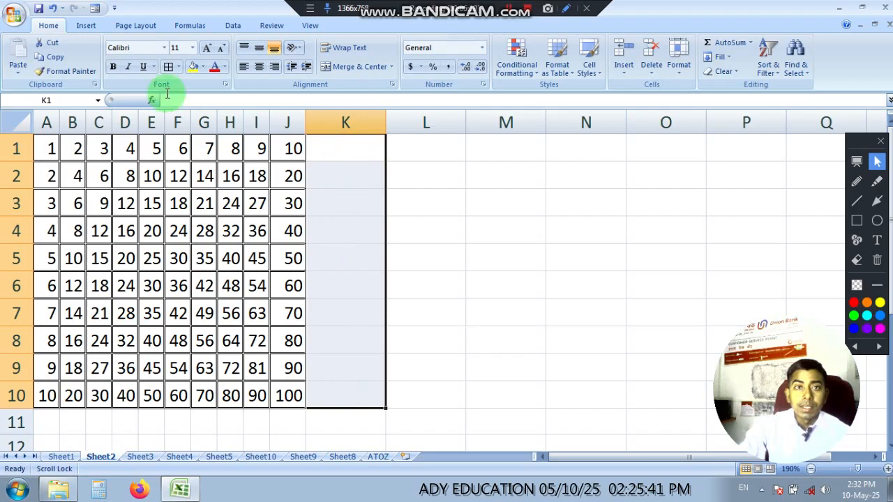
click(168, 66)
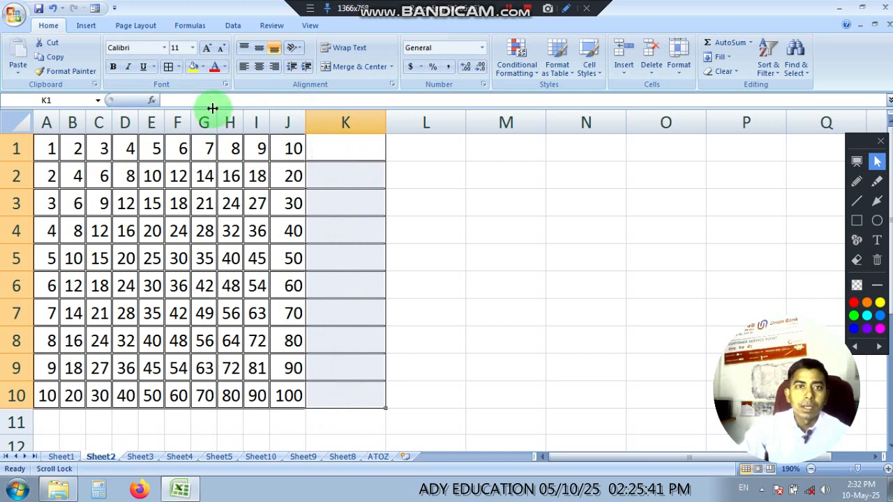
click(192, 68)
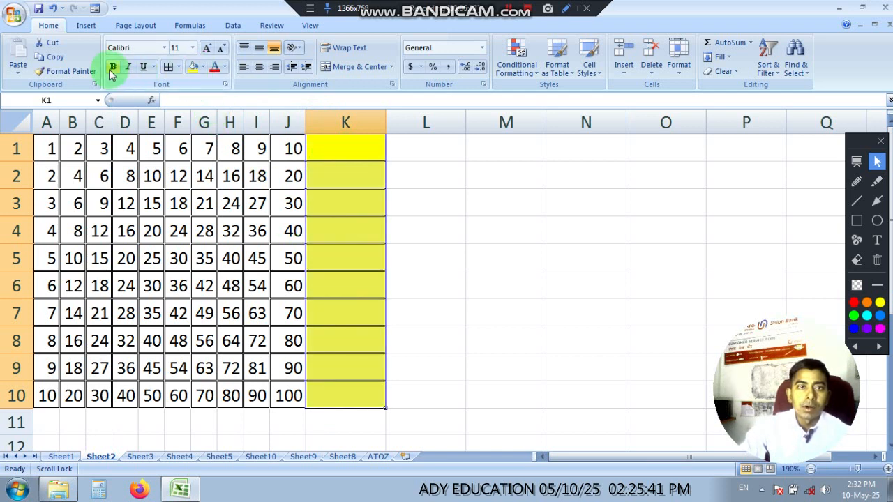
click(418, 221)
click(351, 149)
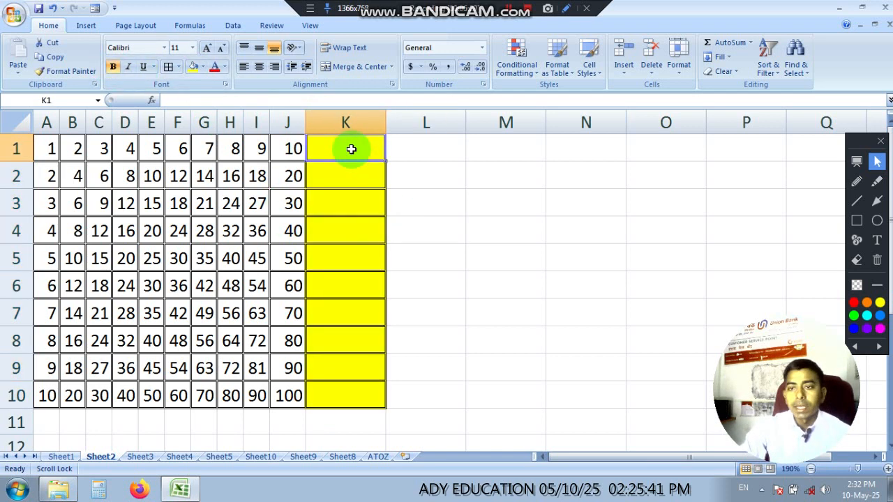
text(fgf)
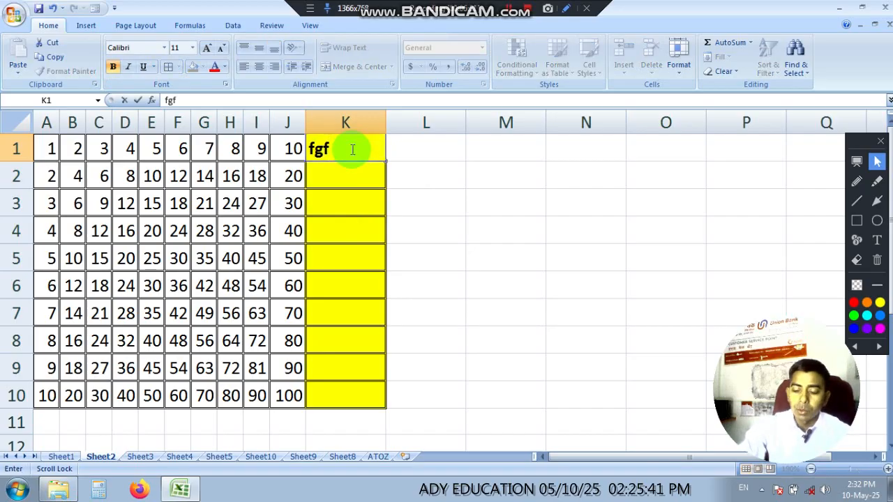
click(472, 231)
Step: Sum A1:J1 in cell K1 with AutoSum and autofill the formula down to K10
click(330, 147)
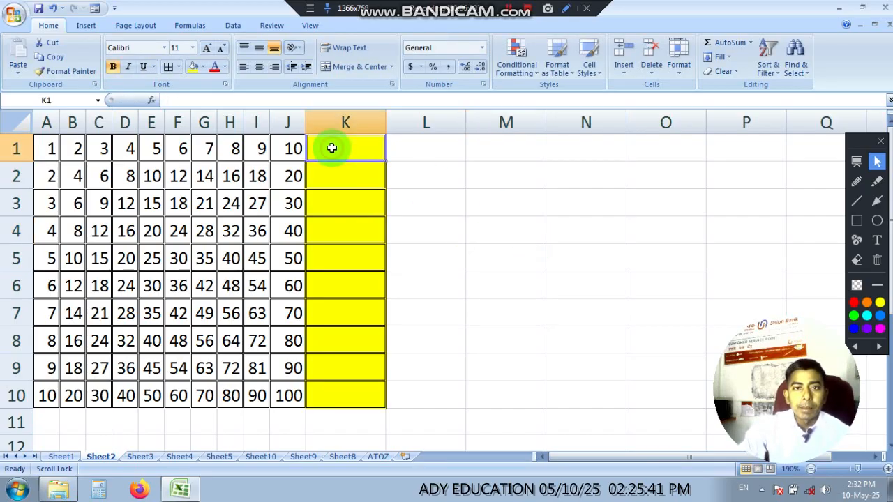
click(730, 42)
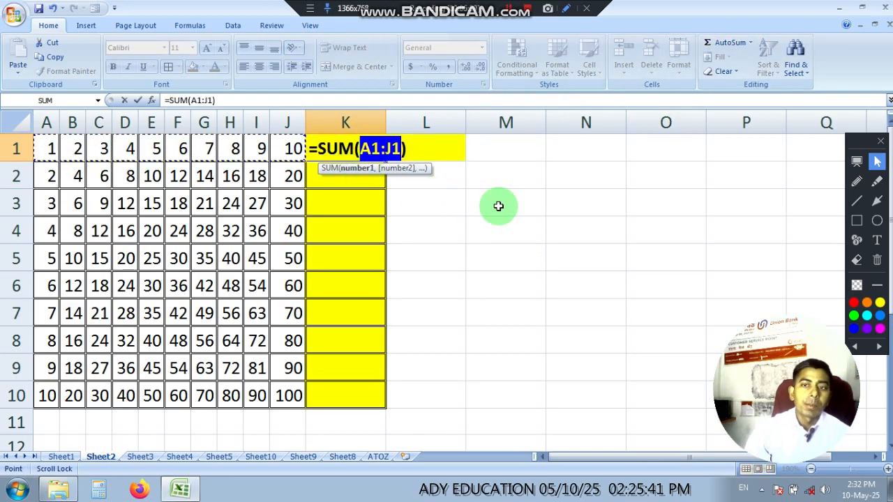
key(Return)
click(343, 148)
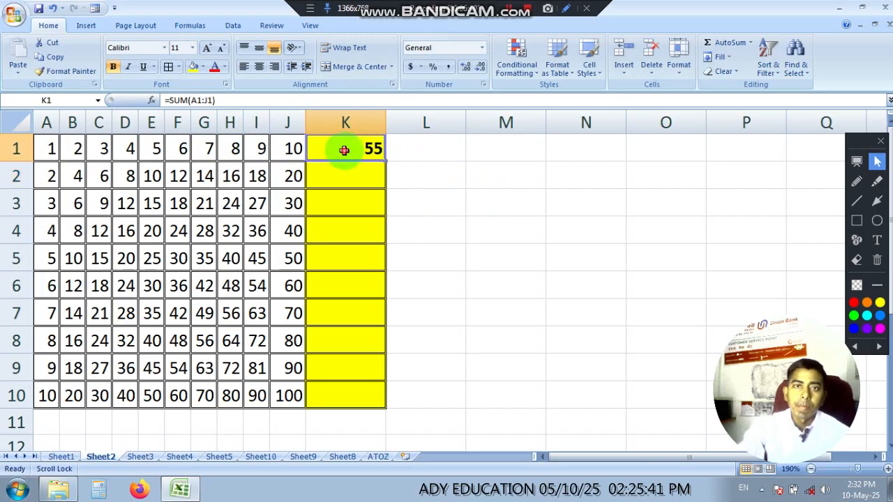
double_click(385, 161)
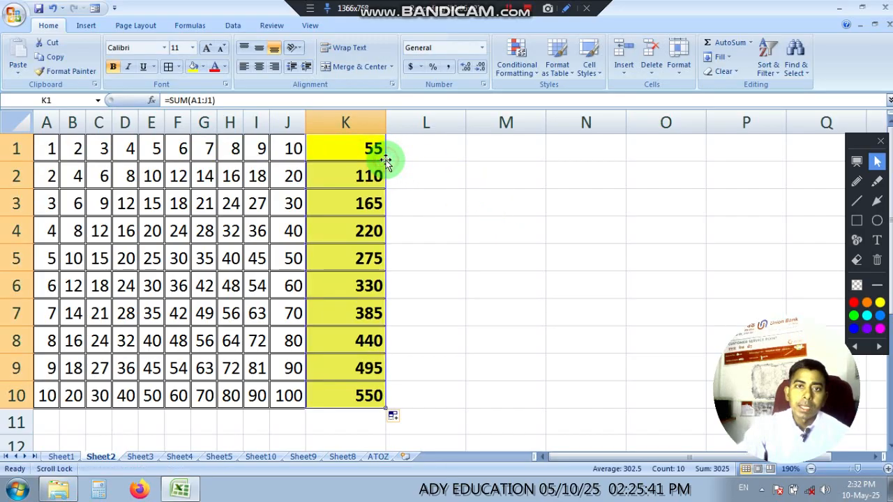
click(456, 390)
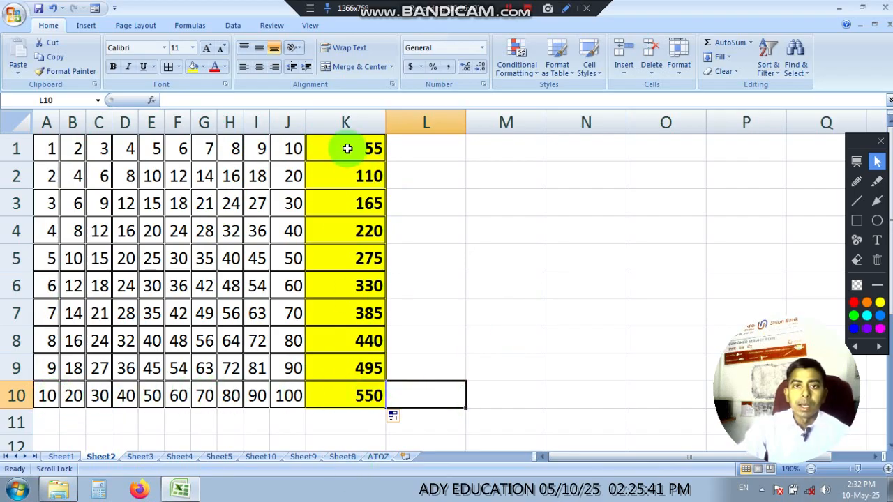
Step: Total the row sums K1:K10 in cell K11 with AutoSum
click(353, 424)
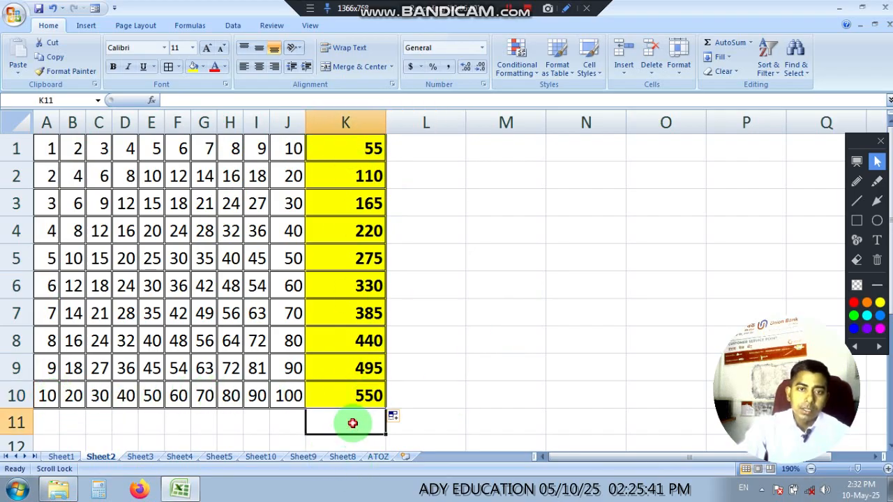
click(733, 42)
key(Return)
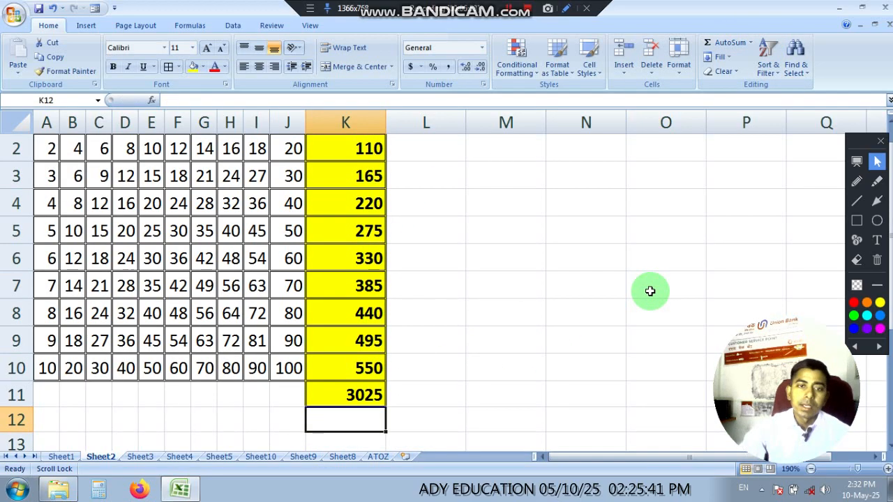
scroll(559, 363, up, 1)
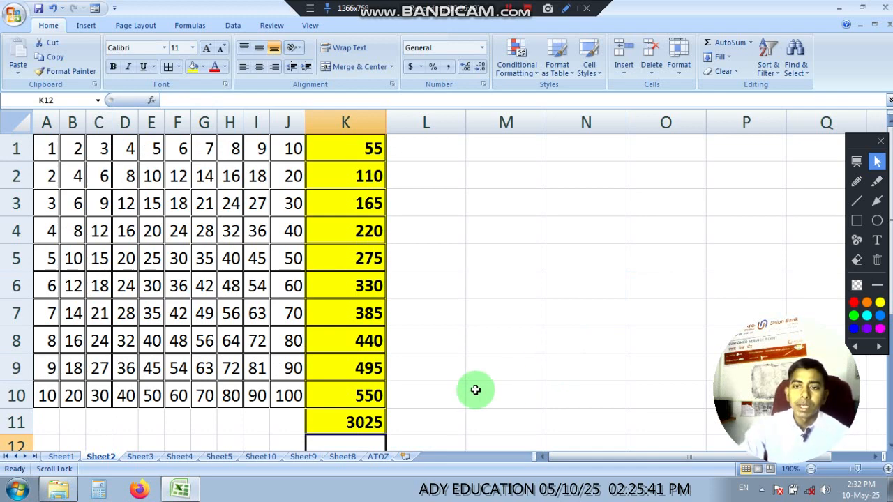
scroll(503, 244, down, 3)
scroll(520, 252, up, 3)
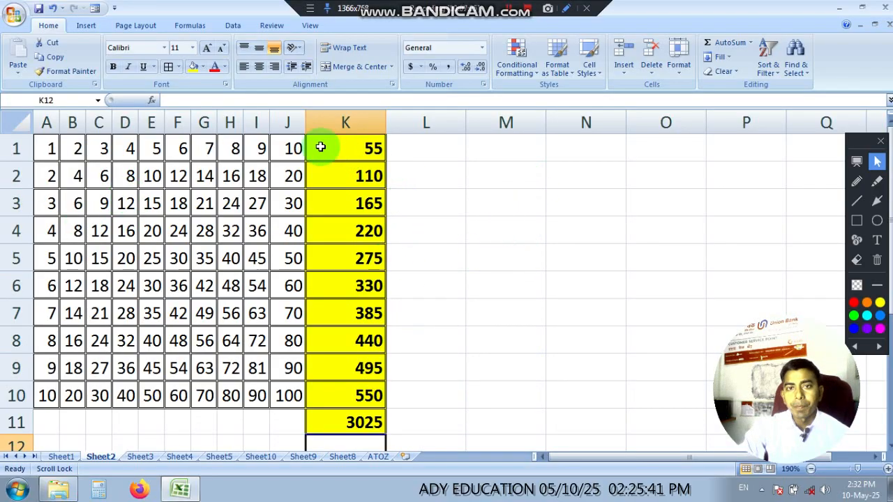
Step: Delete the contents and formatting of the totals by removing column K beside the multiplication table
right_click(349, 123)
click(383, 206)
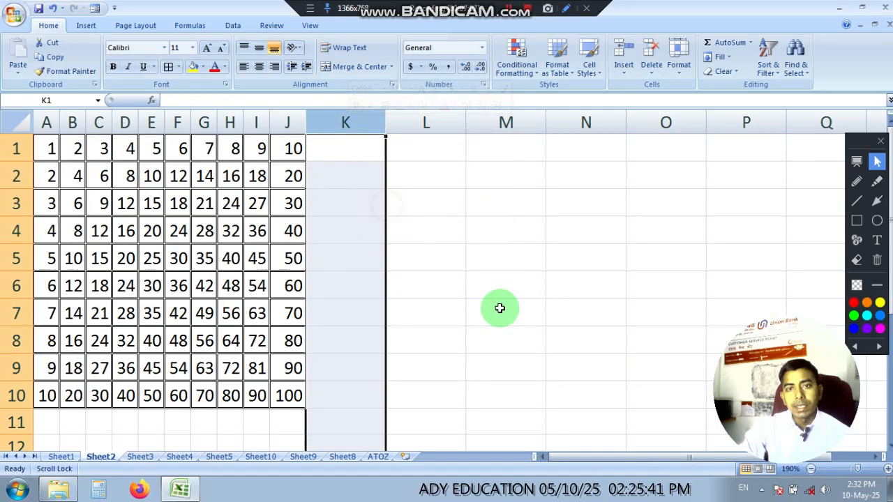
click(518, 307)
Step: Enter the label SUM in cell L3 and format it bold with a yellow fill
click(442, 207)
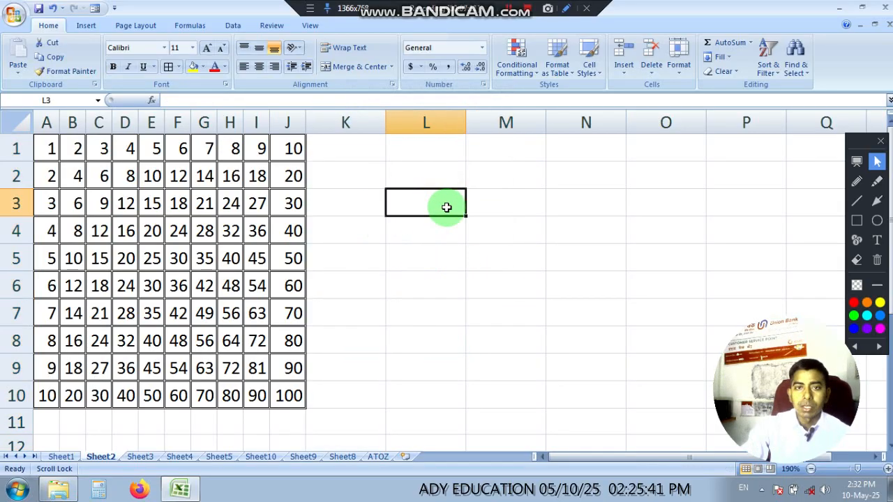
text(s)
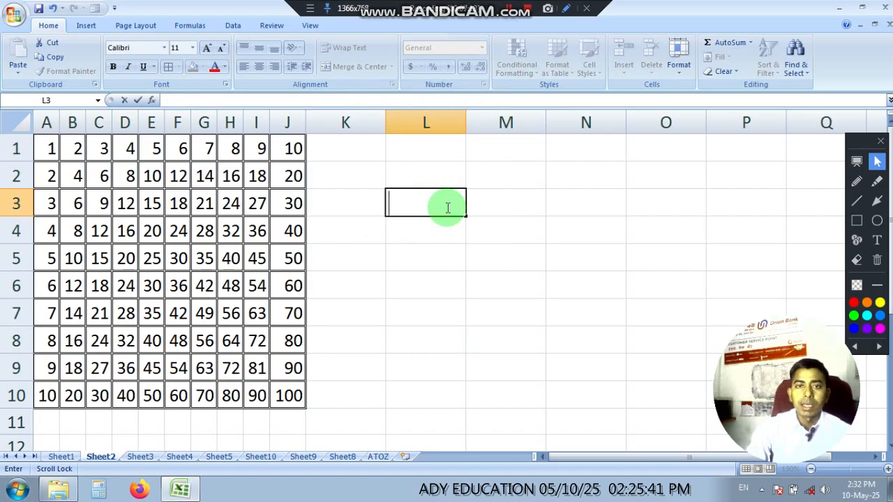
text(UM)
click(485, 215)
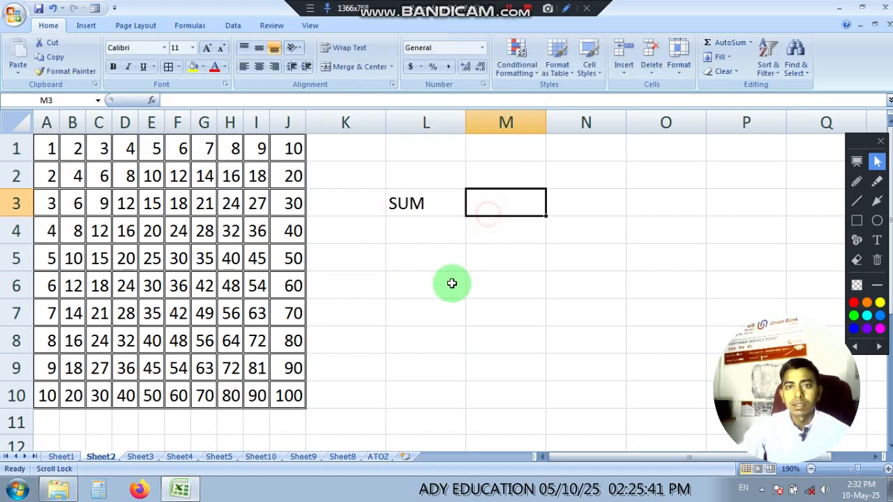
click(414, 211)
click(112, 67)
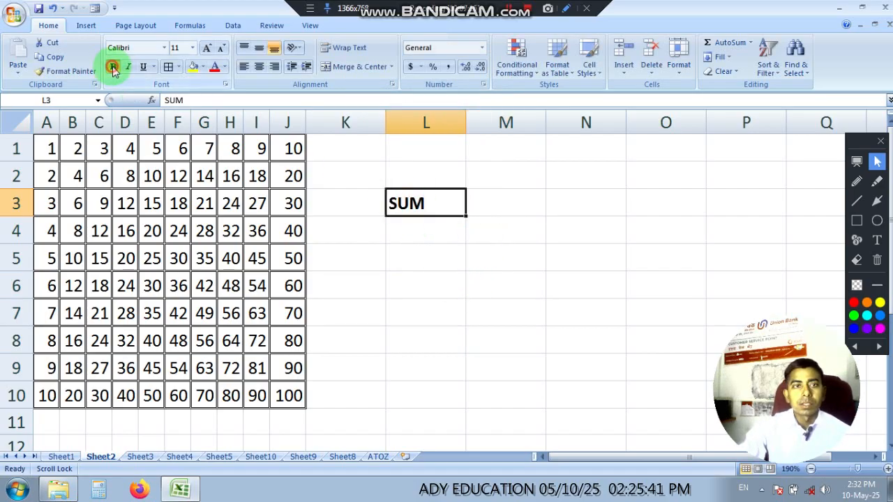
click(193, 66)
click(597, 241)
click(393, 285)
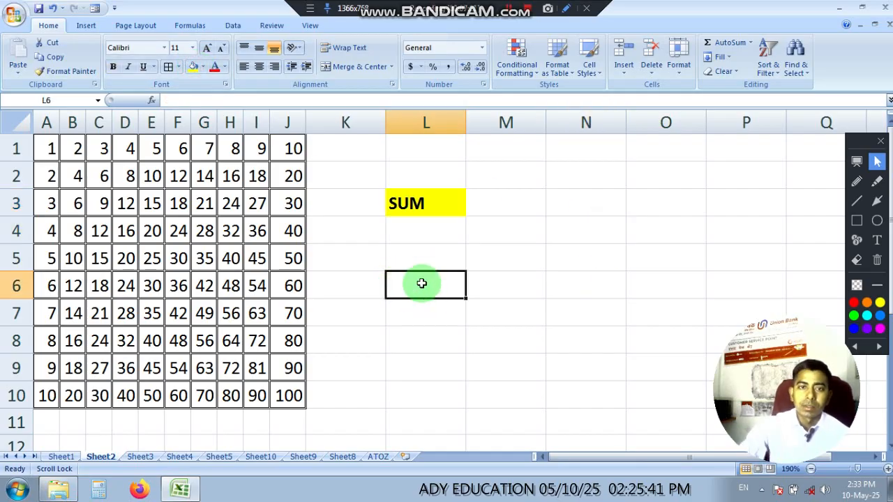
Step: Enter the sample numbers 10 in cell N3 and 20 in cell P3
click(573, 202)
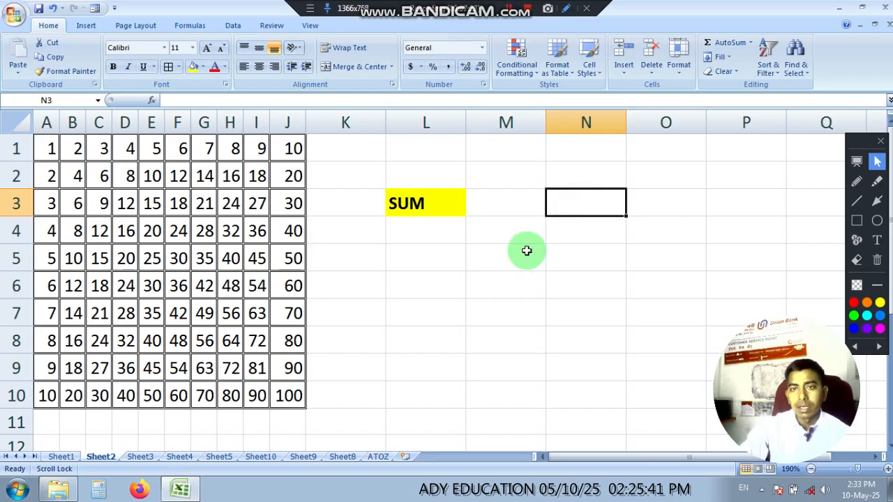
text(10)
click(729, 200)
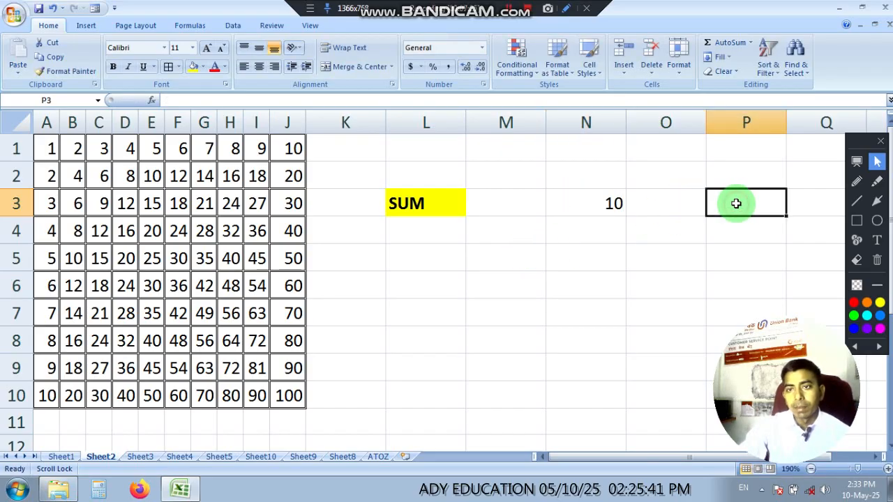
text(20)
click(690, 250)
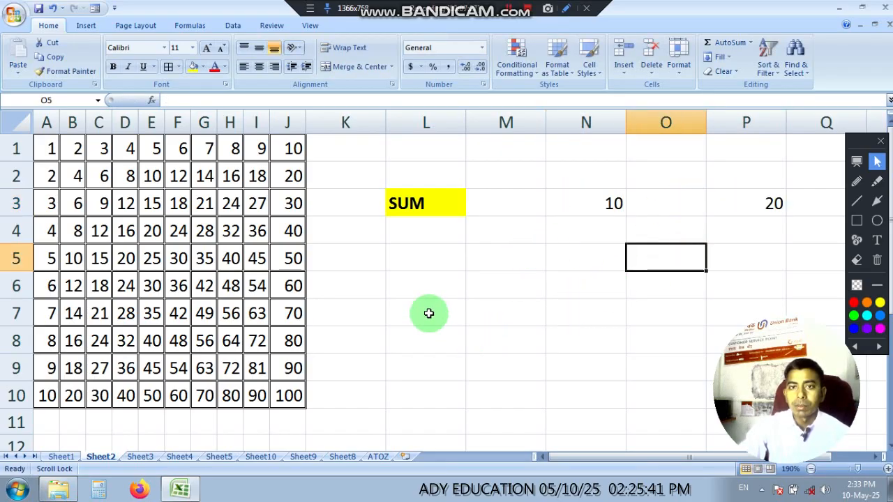
Step: Add the two sample numbers in cell L6 with the formula =N3+P3
click(400, 281)
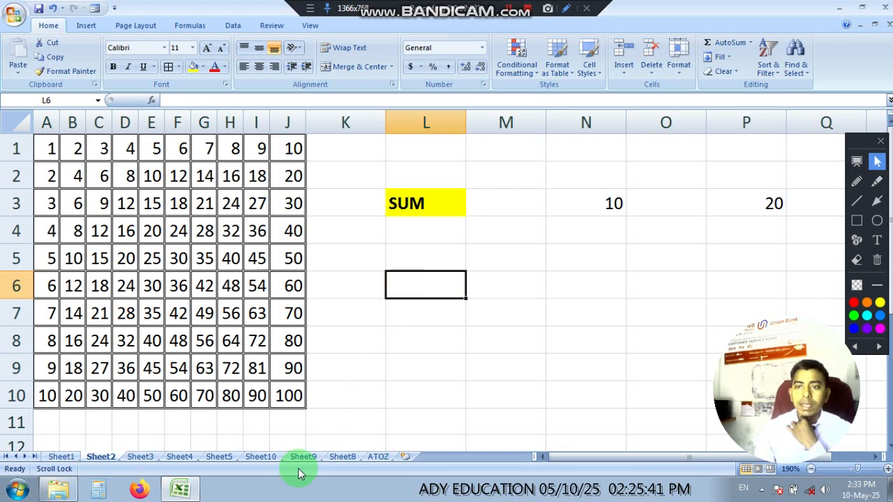
text(=)
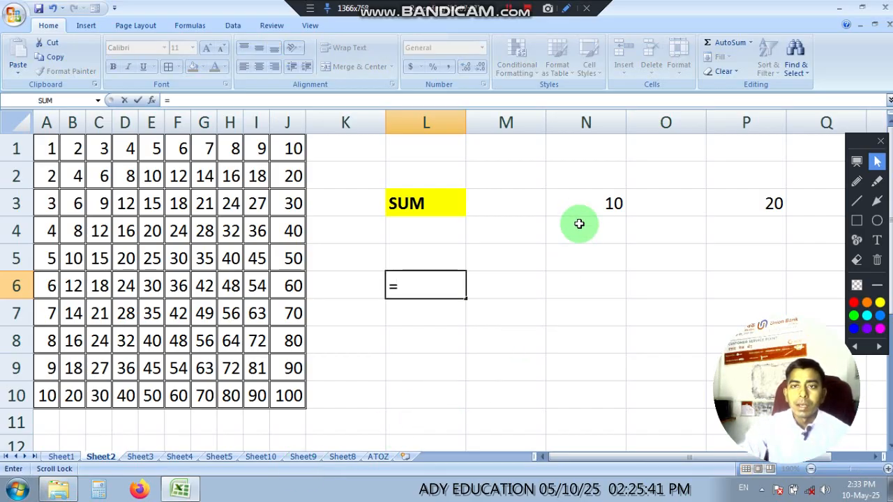
click(612, 204)
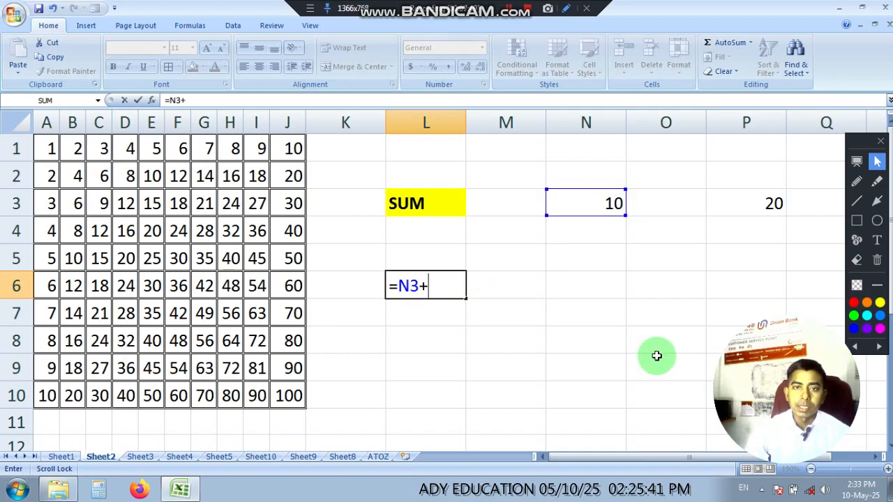
text(+)
click(765, 206)
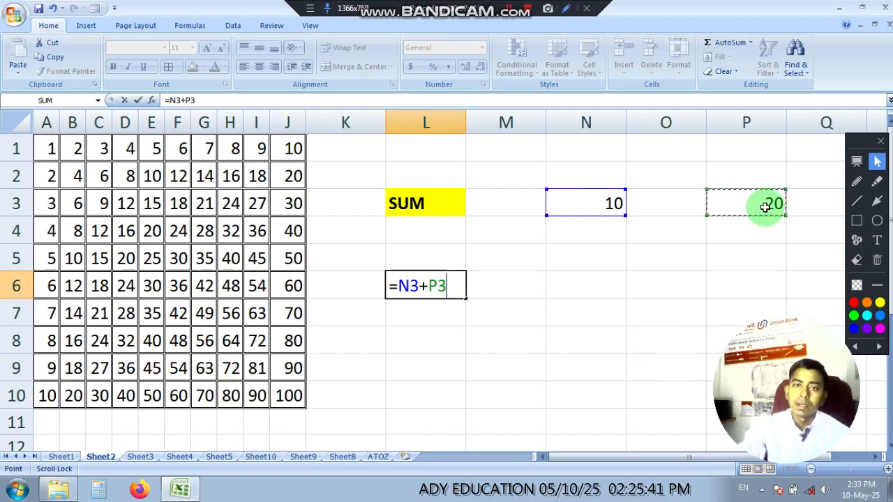
key(Return)
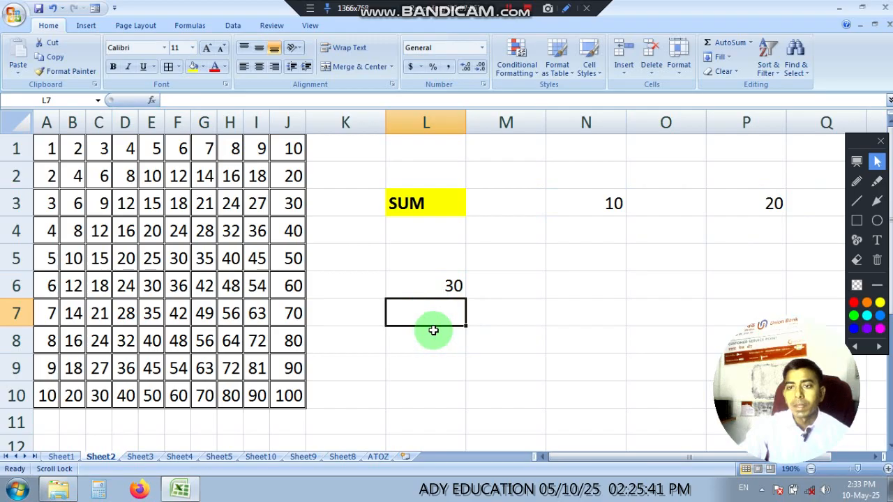
Step: Repeat the addition formula =N3+P3 in cell L7
text(=)
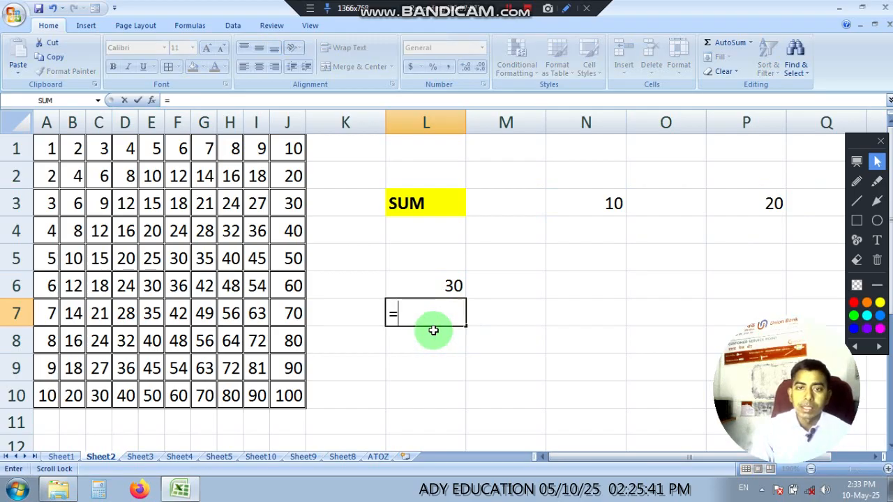
click(592, 204)
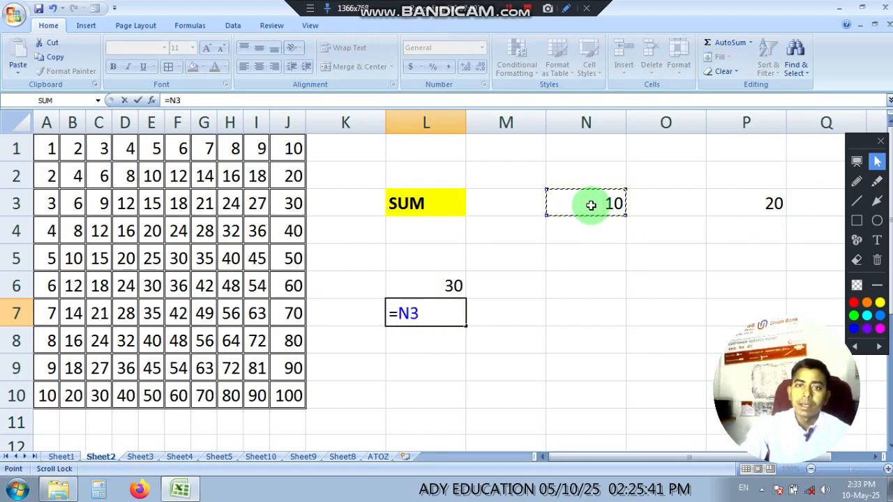
text(+)
click(762, 204)
key(Return)
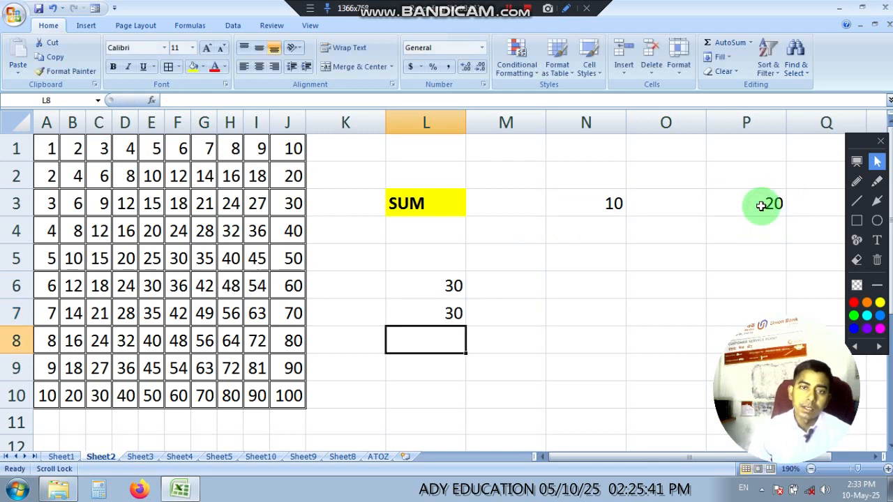
Step: Add the two sample numbers in cell L8 with the function =SUM(N3,P3)
text(=)
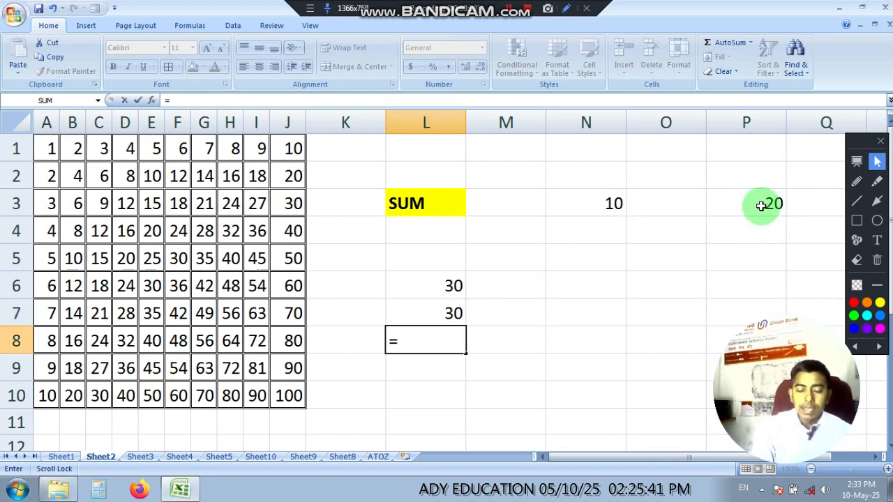
text(SUM)
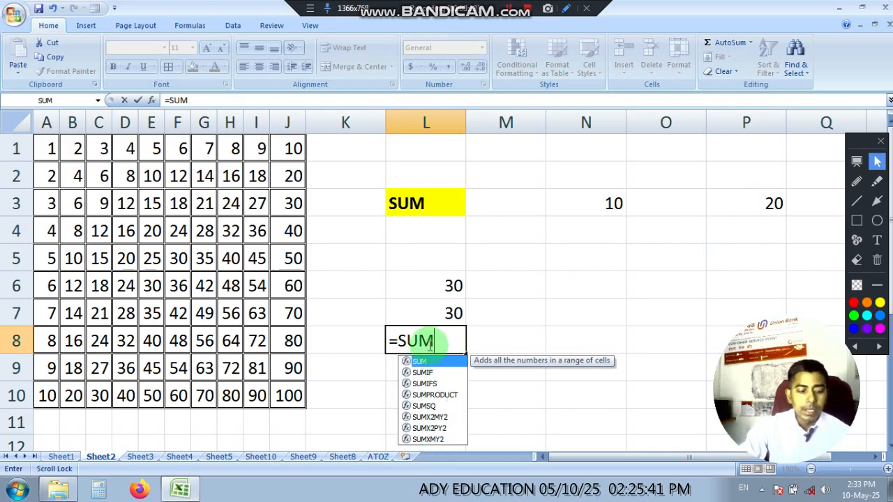
text(()
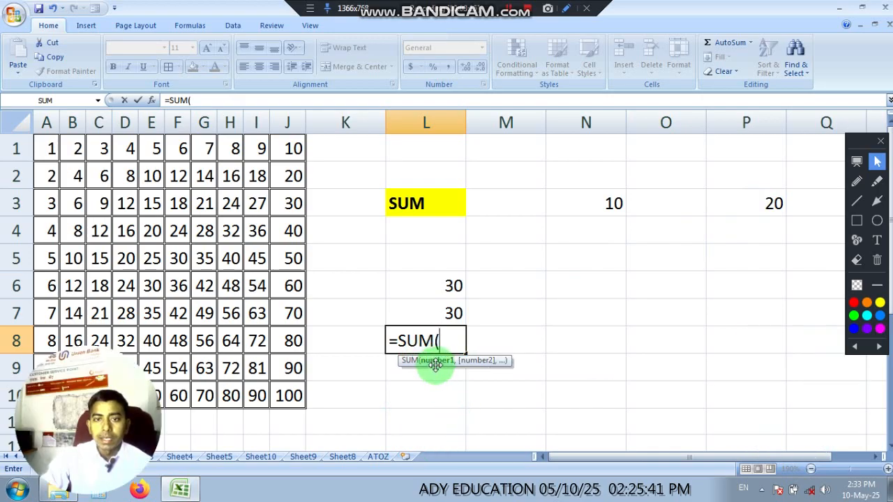
click(607, 205)
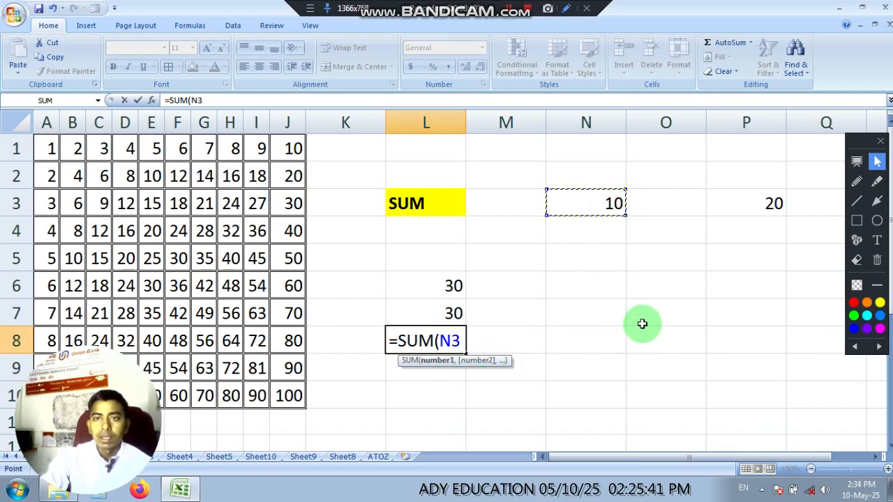
text(,)
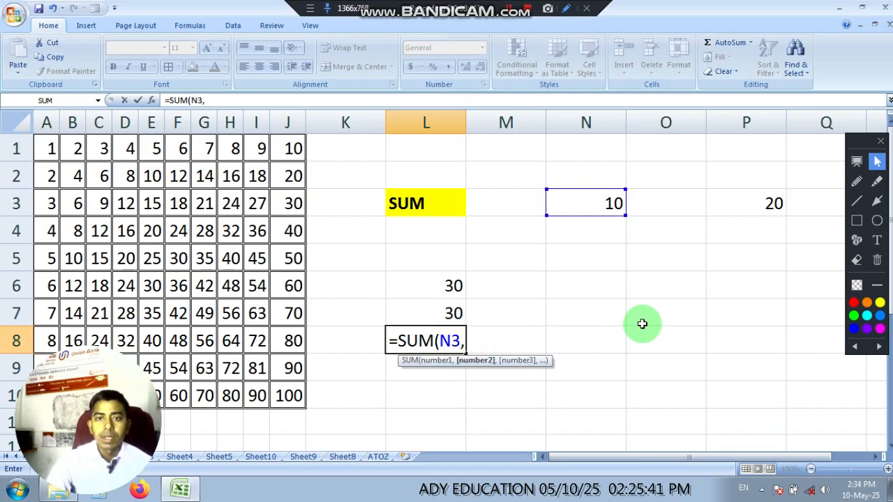
click(772, 205)
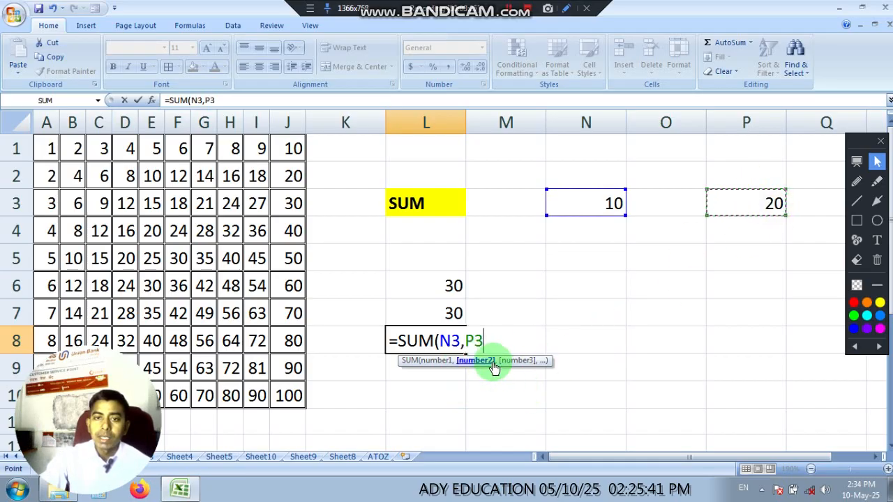
text())
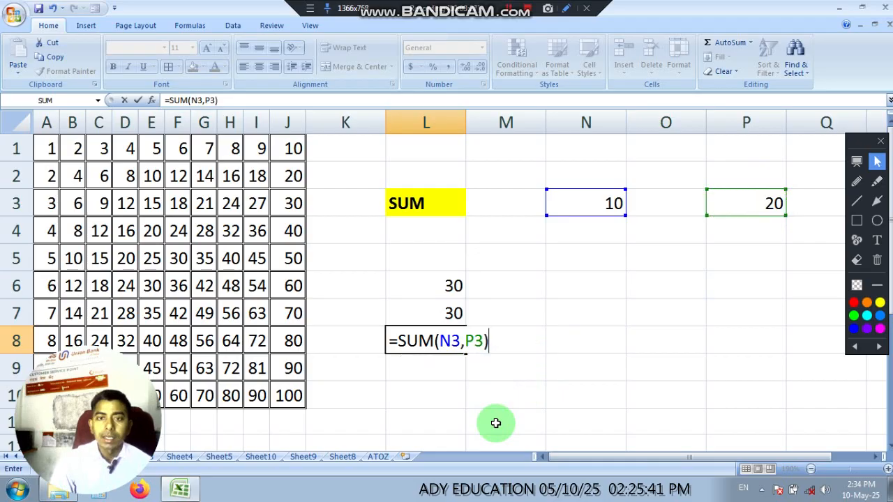
key(Return)
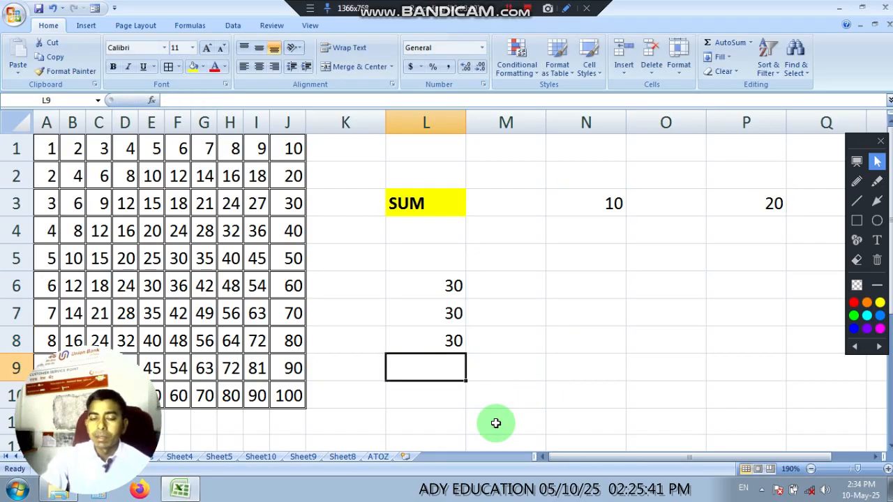
Step: Enter the formula =SUM(N3+P3) in cell L9, using a plus sign between the two references
text(=SUM()
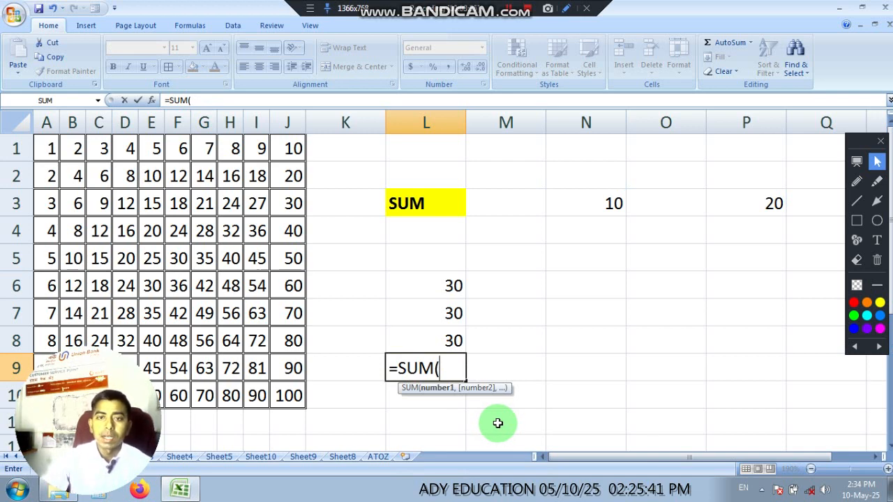
click(604, 203)
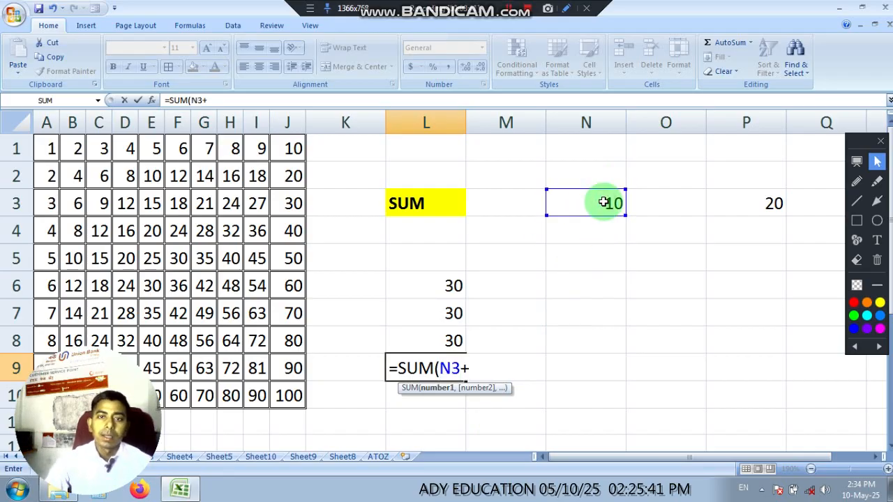
click(768, 202)
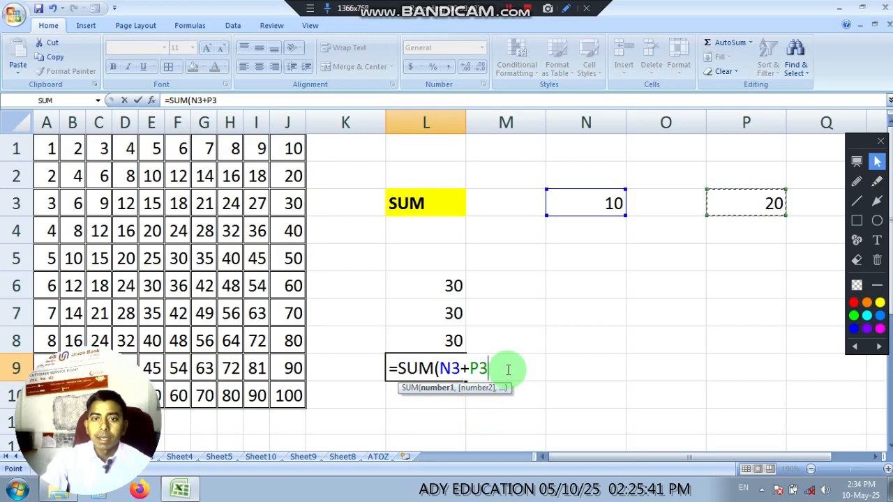
text())
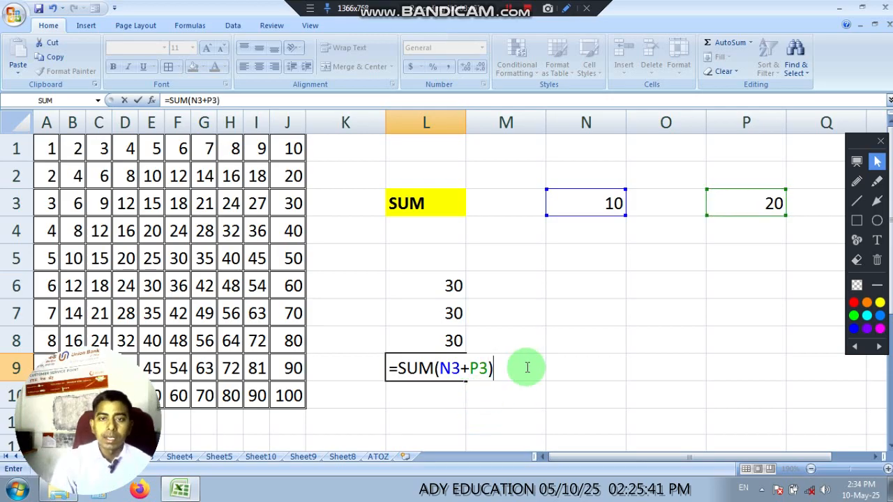
key(Return)
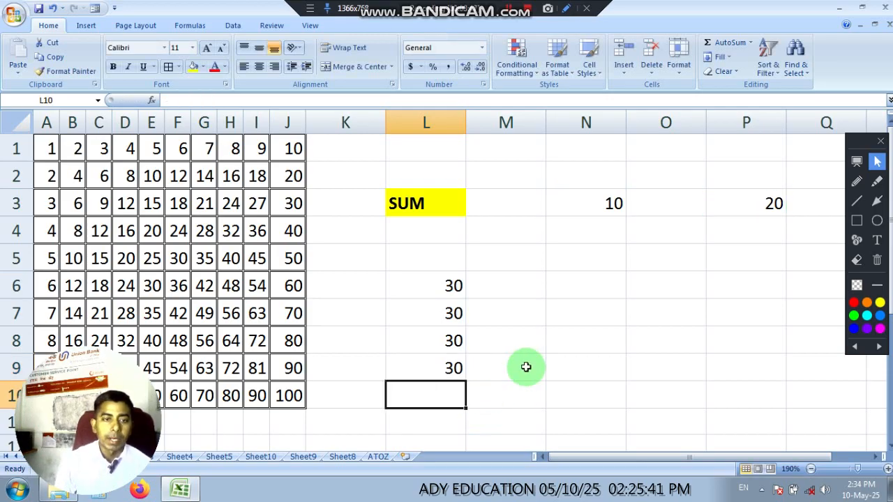
click(658, 287)
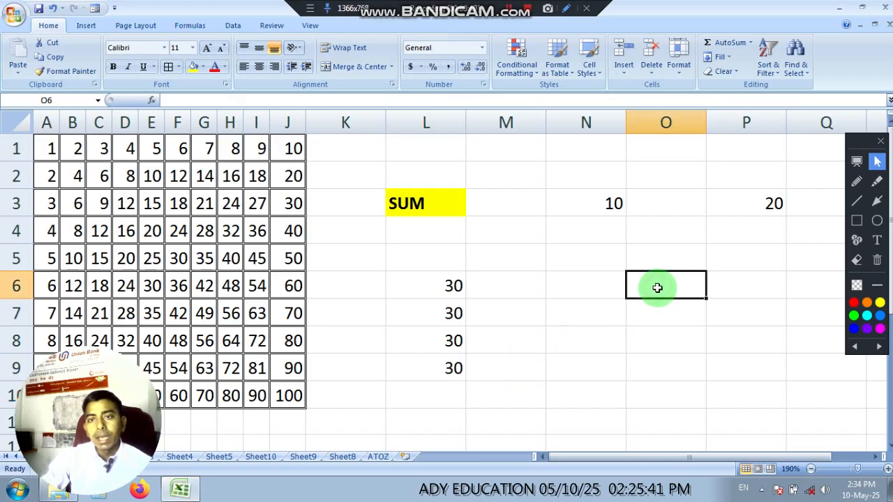
Step: Try adding the two sample numbers in cell O6 with the plain range reference =N3:P3, and clear the entry
text(=)
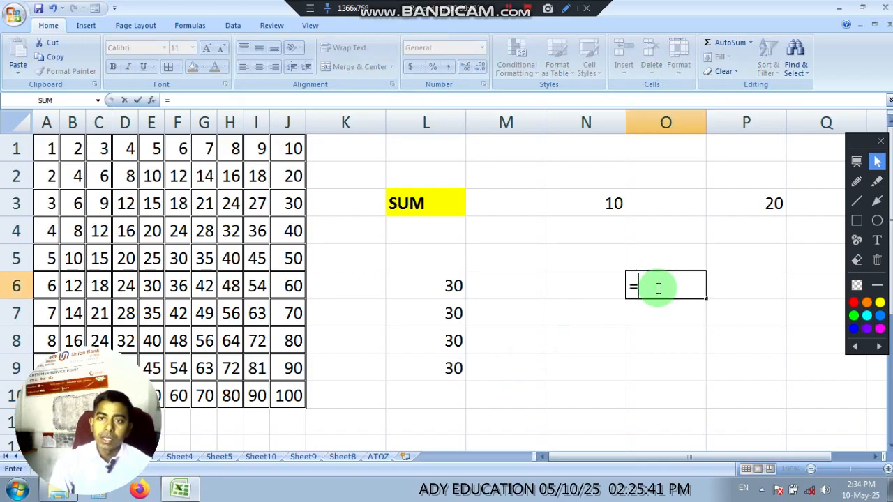
drag(604, 202, 766, 203)
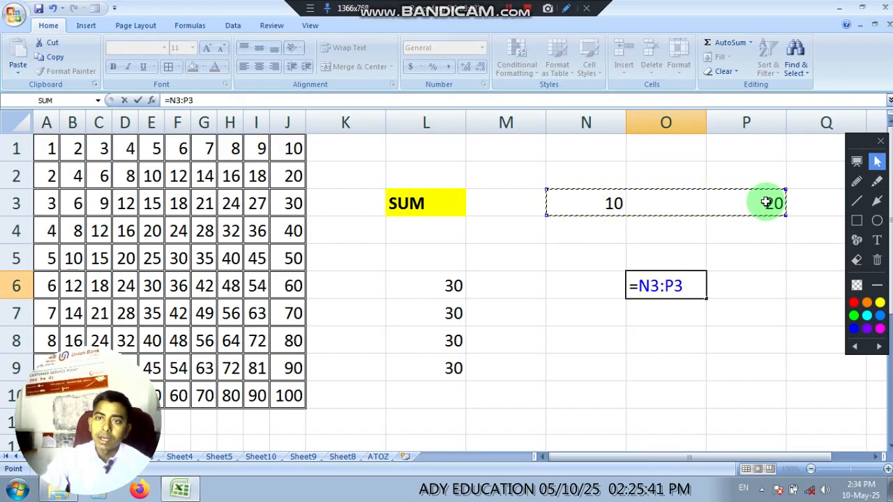
key(Return)
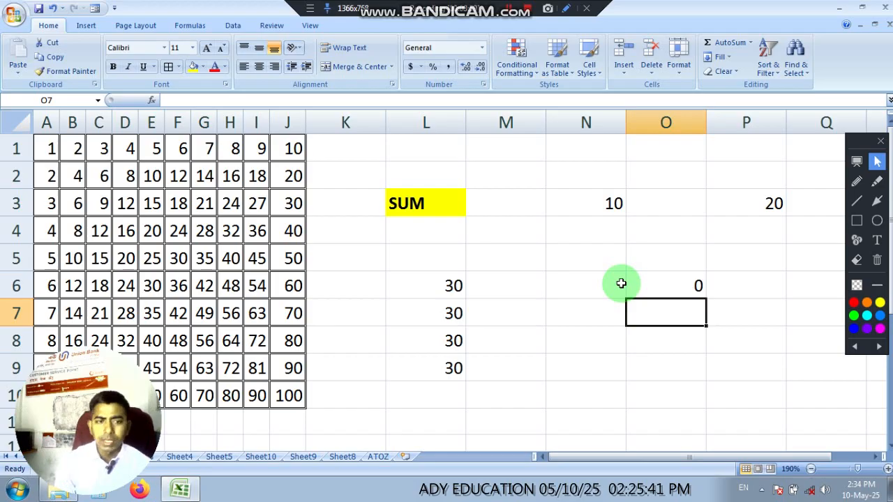
drag(621, 283, 771, 284)
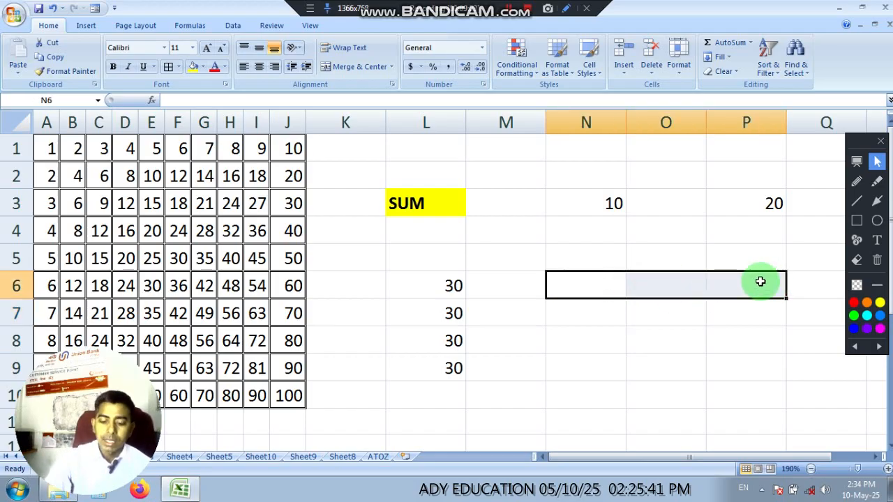
text(=)
click(666, 368)
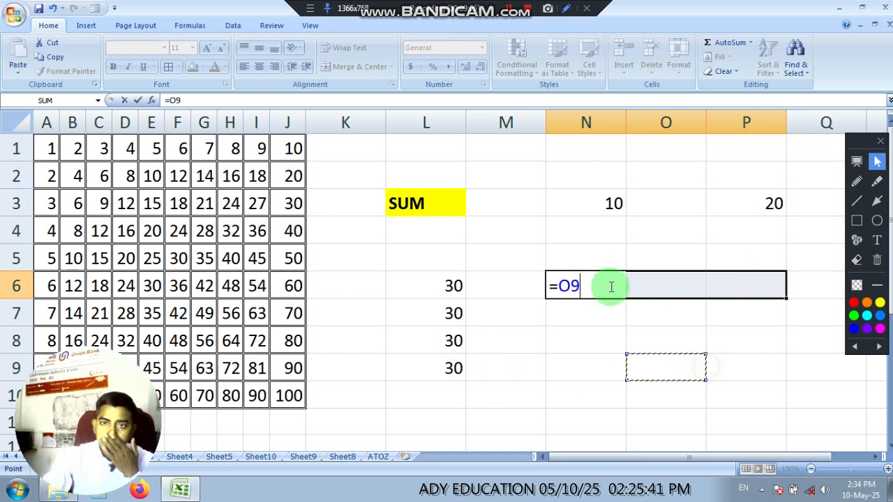
key(BackSpace)
key(BackSpace)
key(Escape)
click(660, 339)
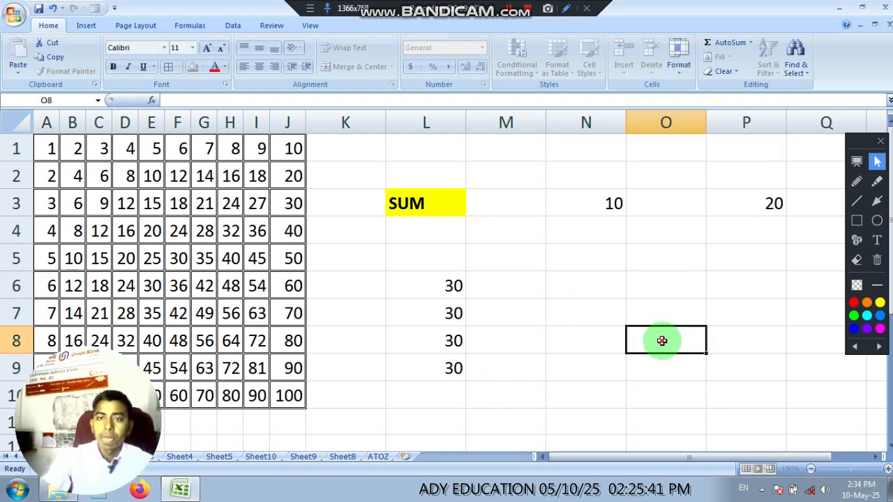
Step: Add the two sample numbers in cell N6 with =SUM(N3,P3), separating the references with a comma
click(587, 280)
text(=SUM()
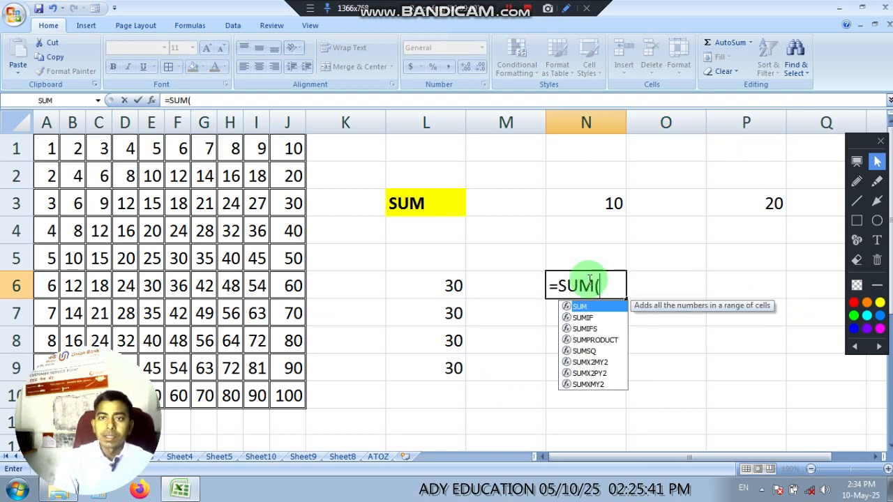
click(603, 204)
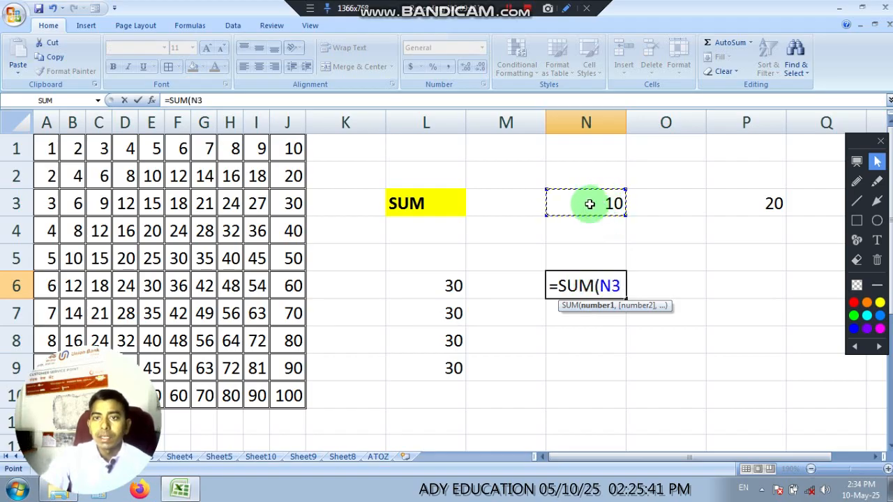
text(,)
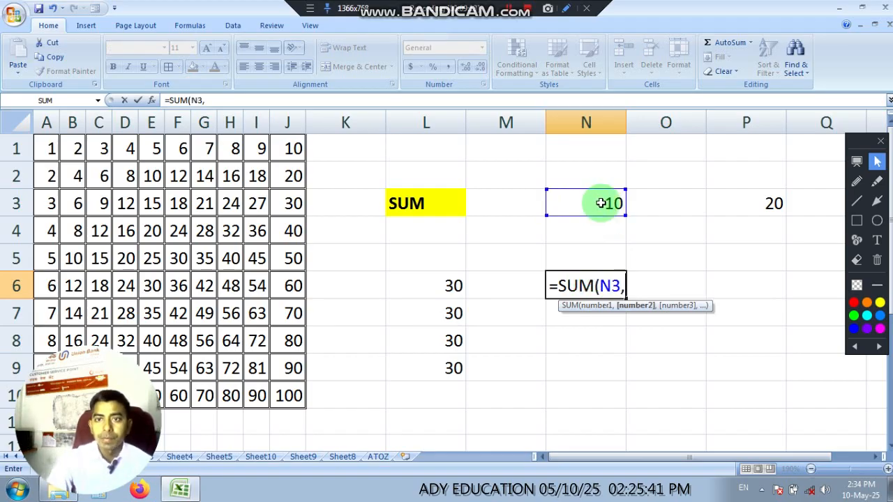
click(771, 204)
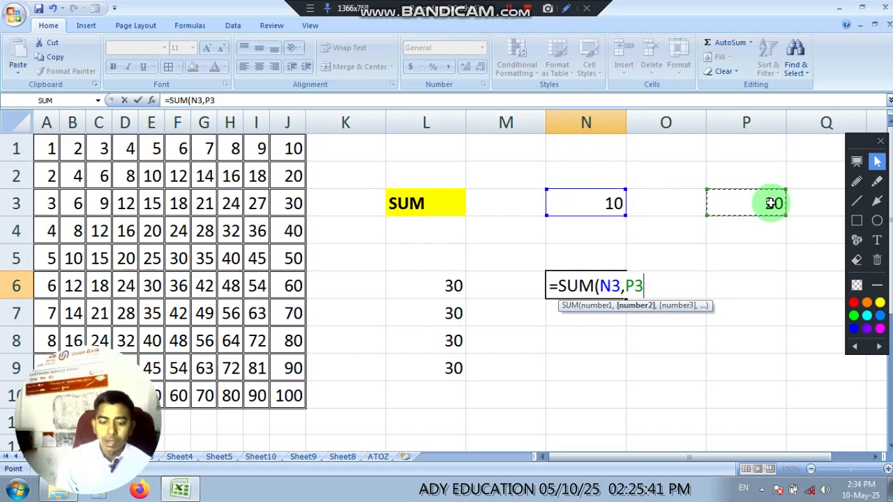
text())
key(Return)
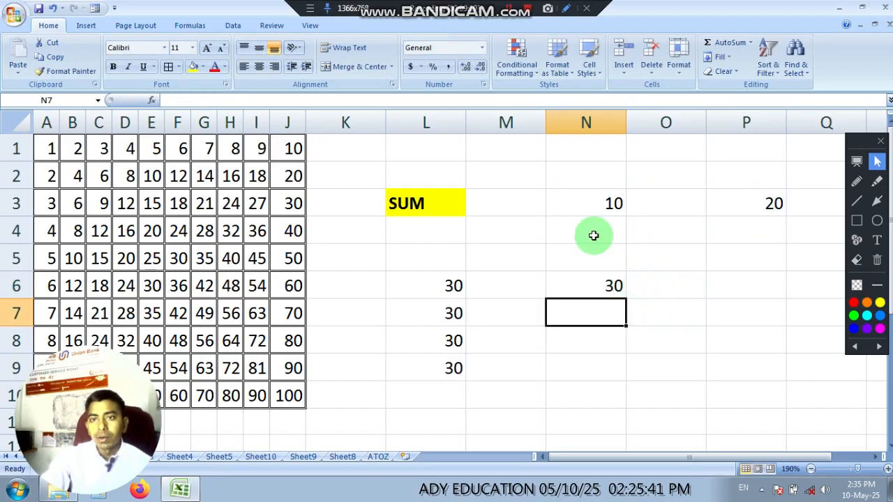
Step: Try AutoSum in cell M3 with its proposed range A3:L3, and clear the result
click(525, 206)
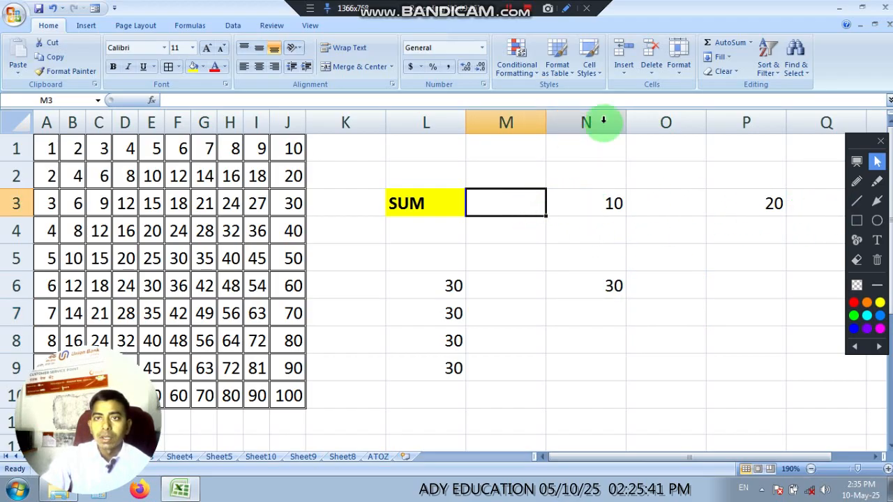
click(725, 48)
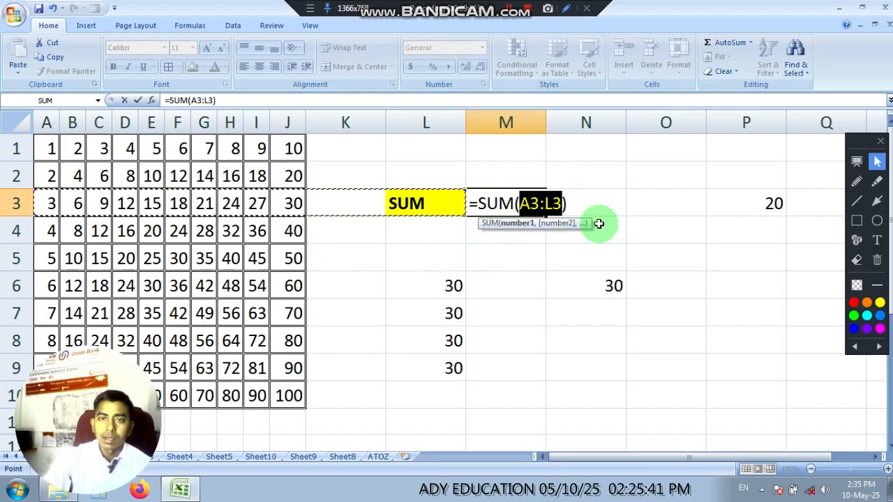
key(Return)
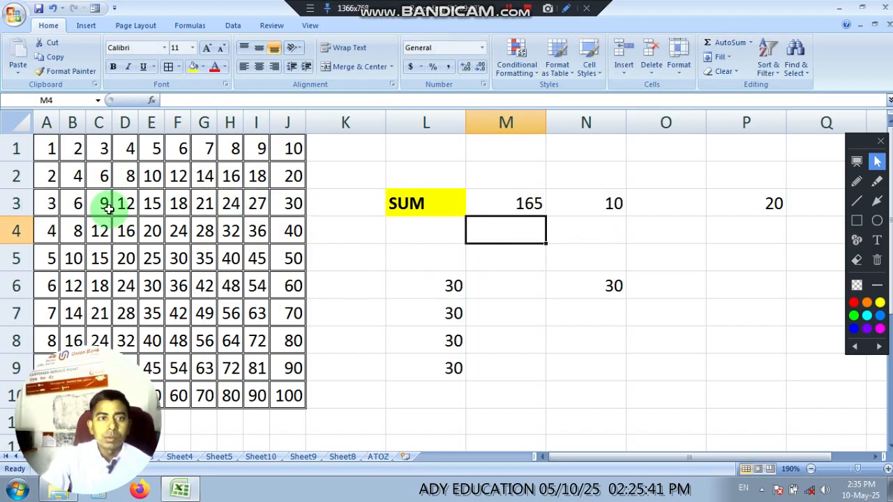
click(523, 204)
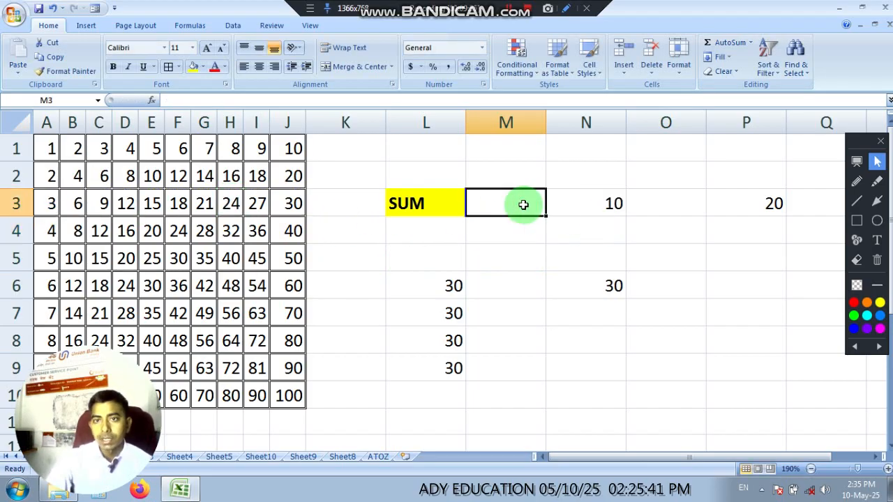
Step: Total the two sample numbers in cell Q3 with AutoSum, setting the summed range to N3:P3
click(812, 201)
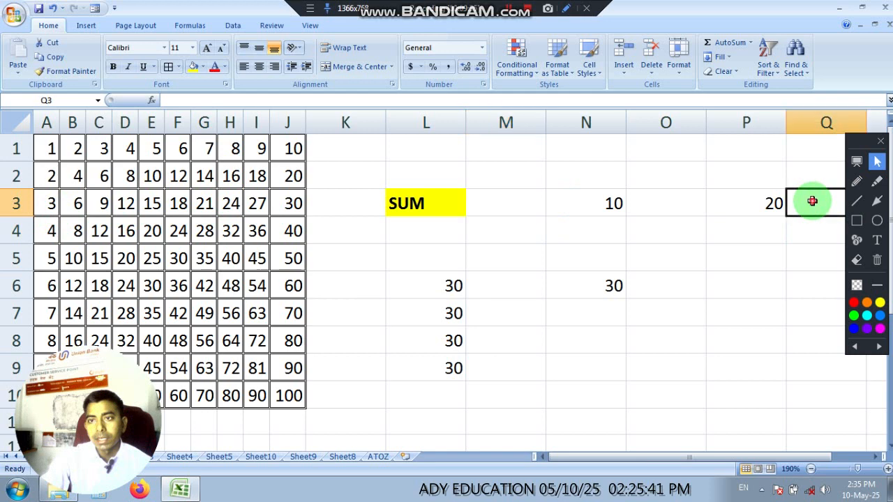
click(712, 44)
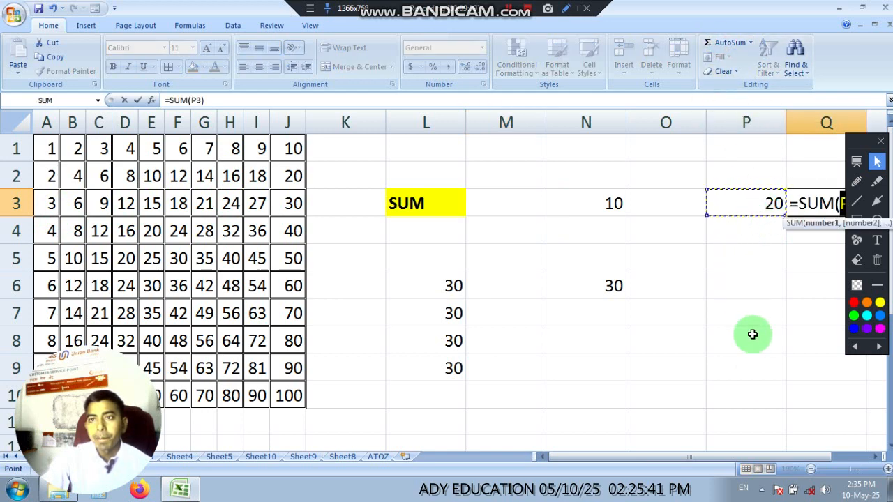
drag(763, 203, 612, 204)
key(Return)
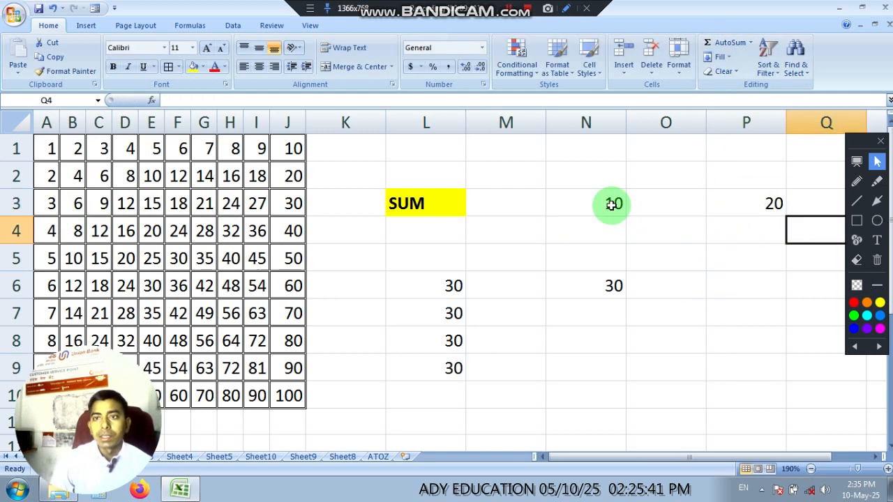
click(811, 468)
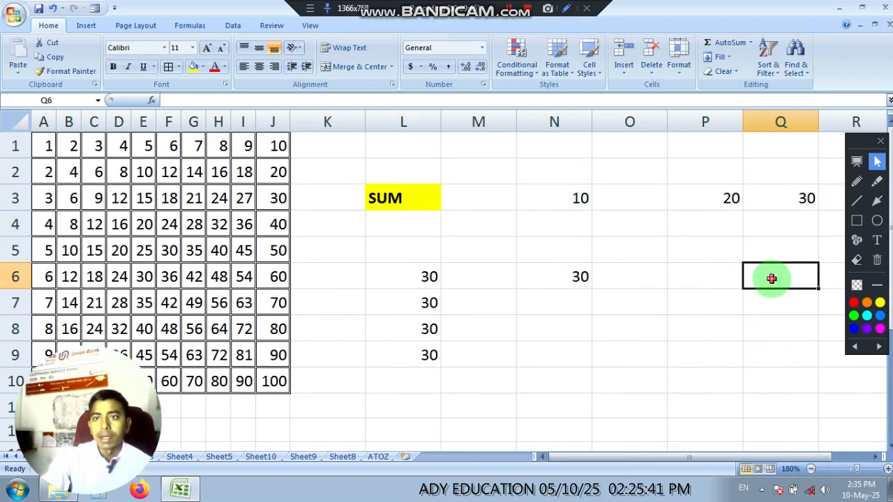
Step: Clear all practice results in the range L5:Q11
drag(415, 256, 793, 394)
key(Delete)
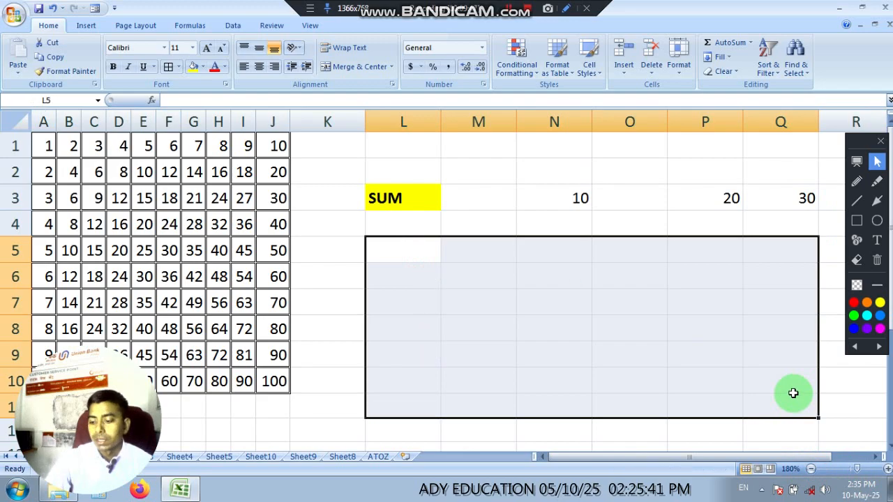
click(624, 319)
click(484, 285)
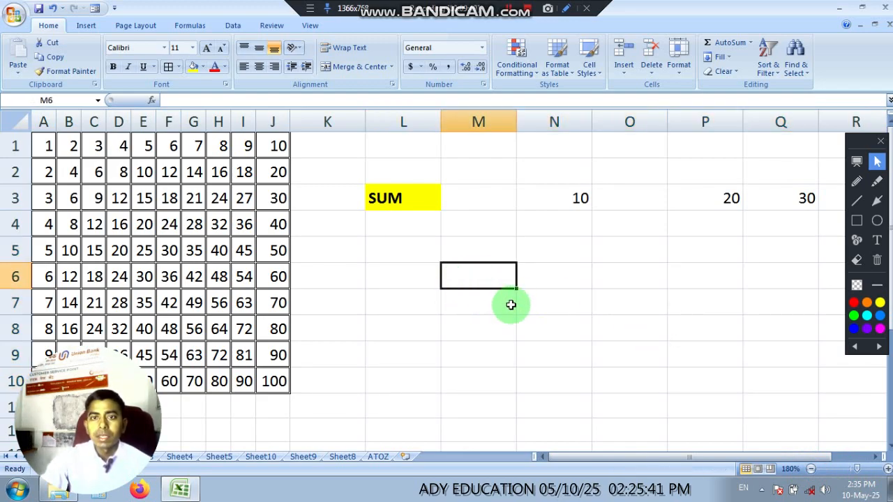
Step: Clear cells P3:Q3 and enter 20 in cell N4, directly below the sample number 10
drag(708, 197, 802, 194)
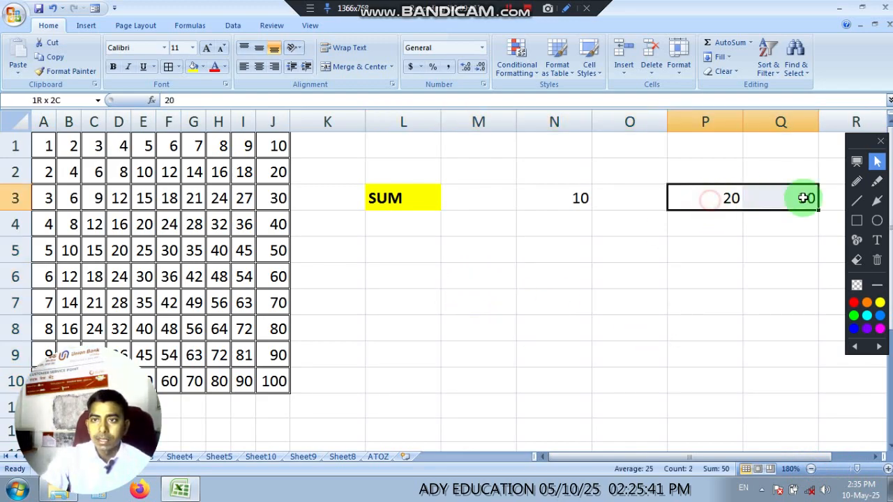
key(Delete)
click(584, 222)
text(20)
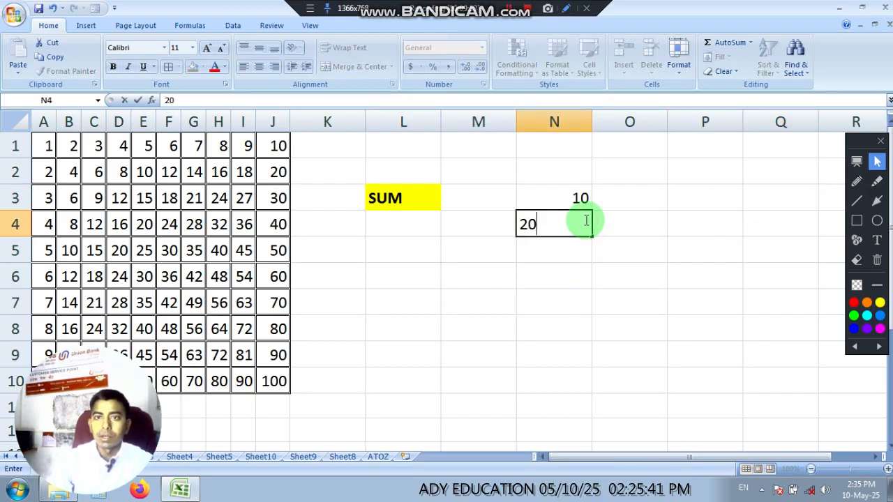
click(665, 280)
Step: Total the two stacked numbers above cell N5 with AutoSum, and clear the result from N5
click(582, 255)
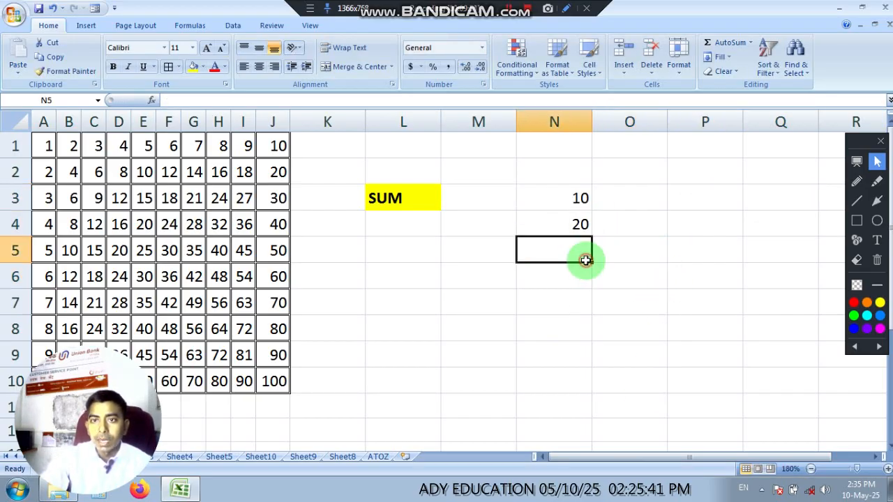
click(725, 46)
key(Return)
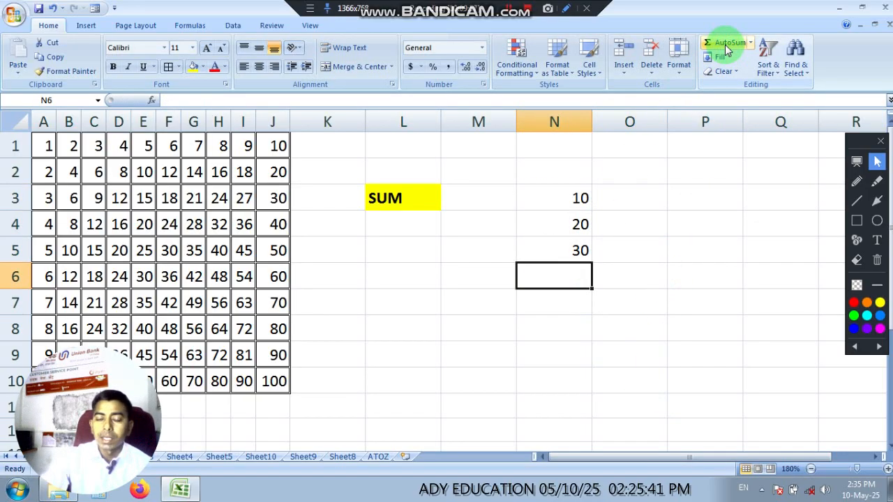
click(571, 253)
click(595, 355)
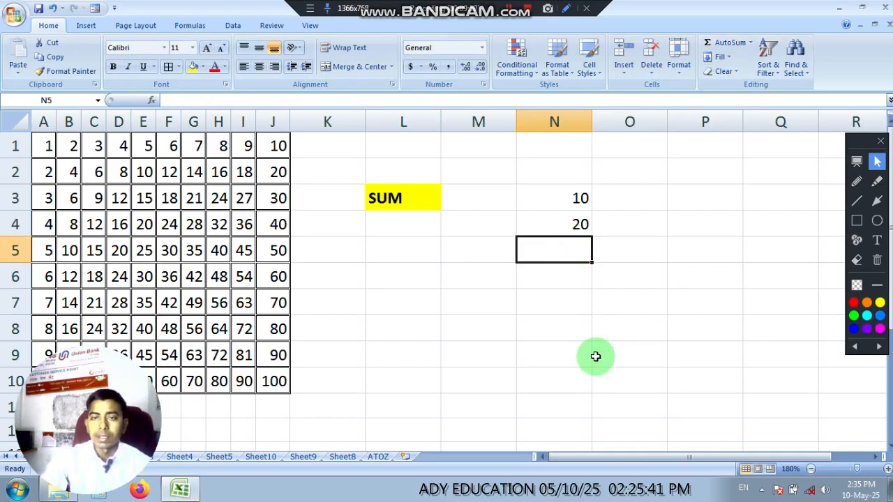